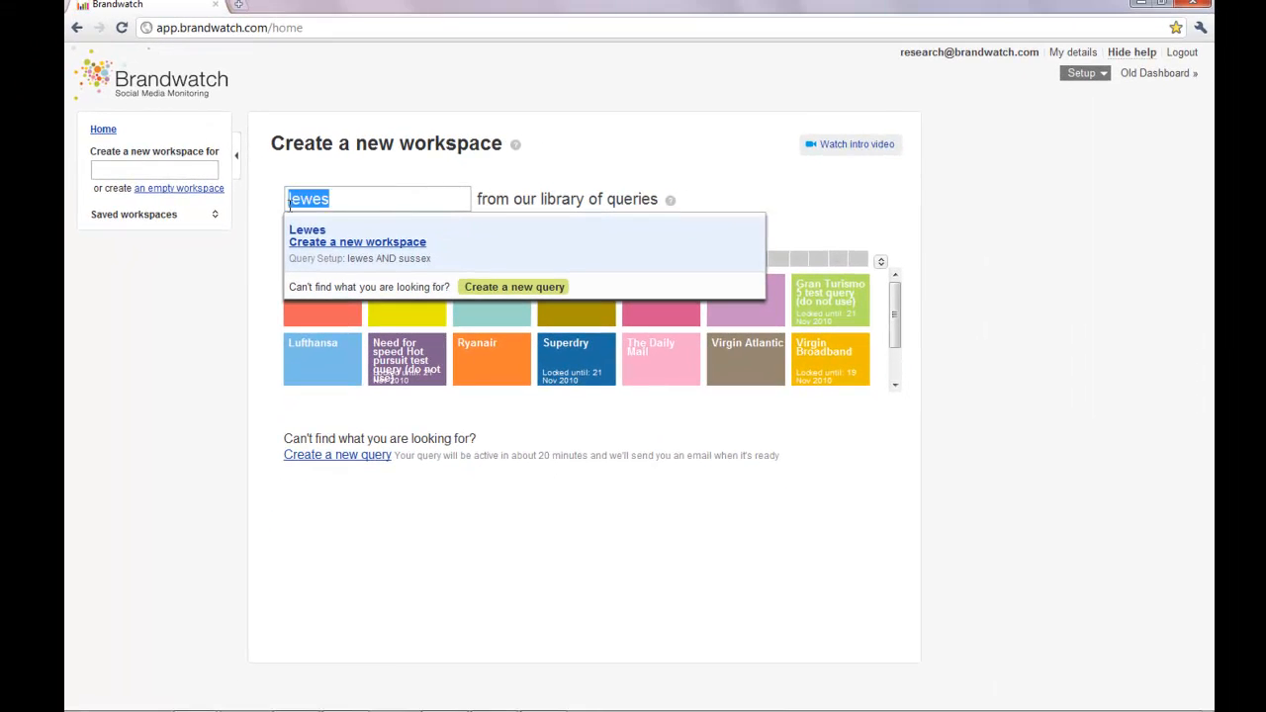
# Step: Clear the search text from the query library field
pyautogui.press('BackSpace')
pyautogui.press('BackSpace')
pyautogui.press('BackSpace')
pyautogui.press('BackSpace')
pyautogui.press('BackSpace')
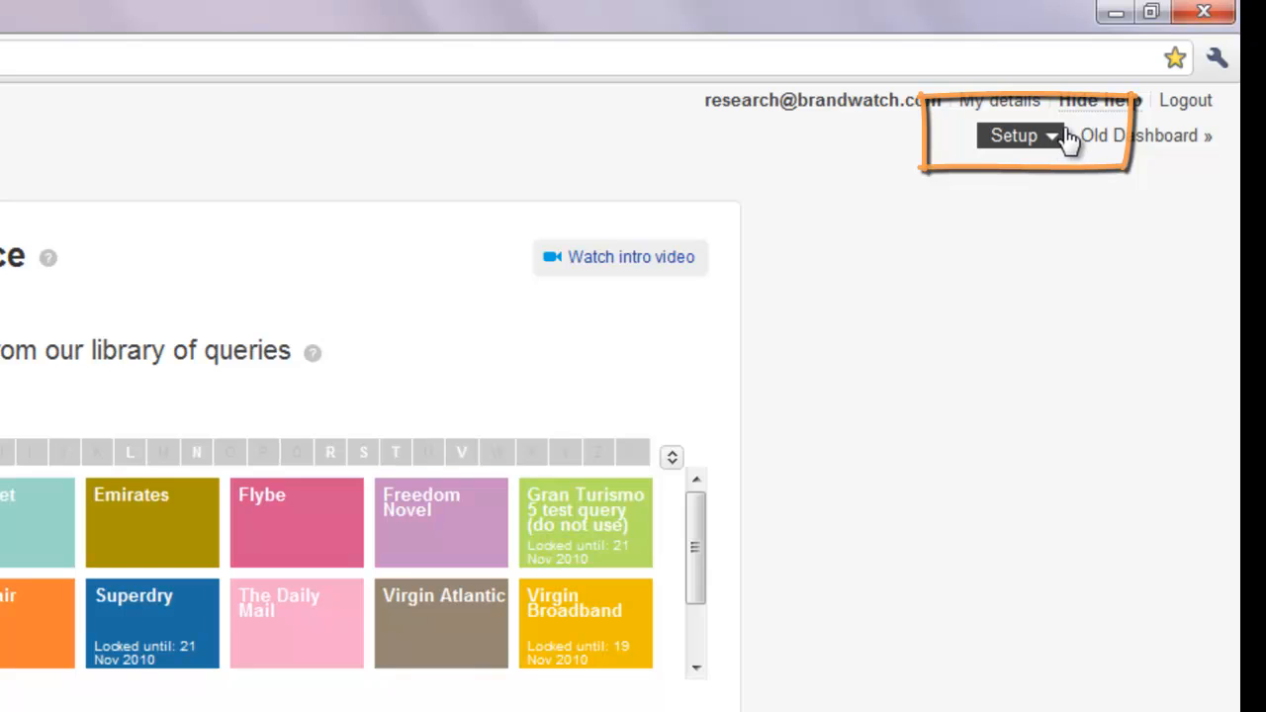
# Step: Start a new query group and name it Sussex Towns
pyautogui.click(1055, 136)
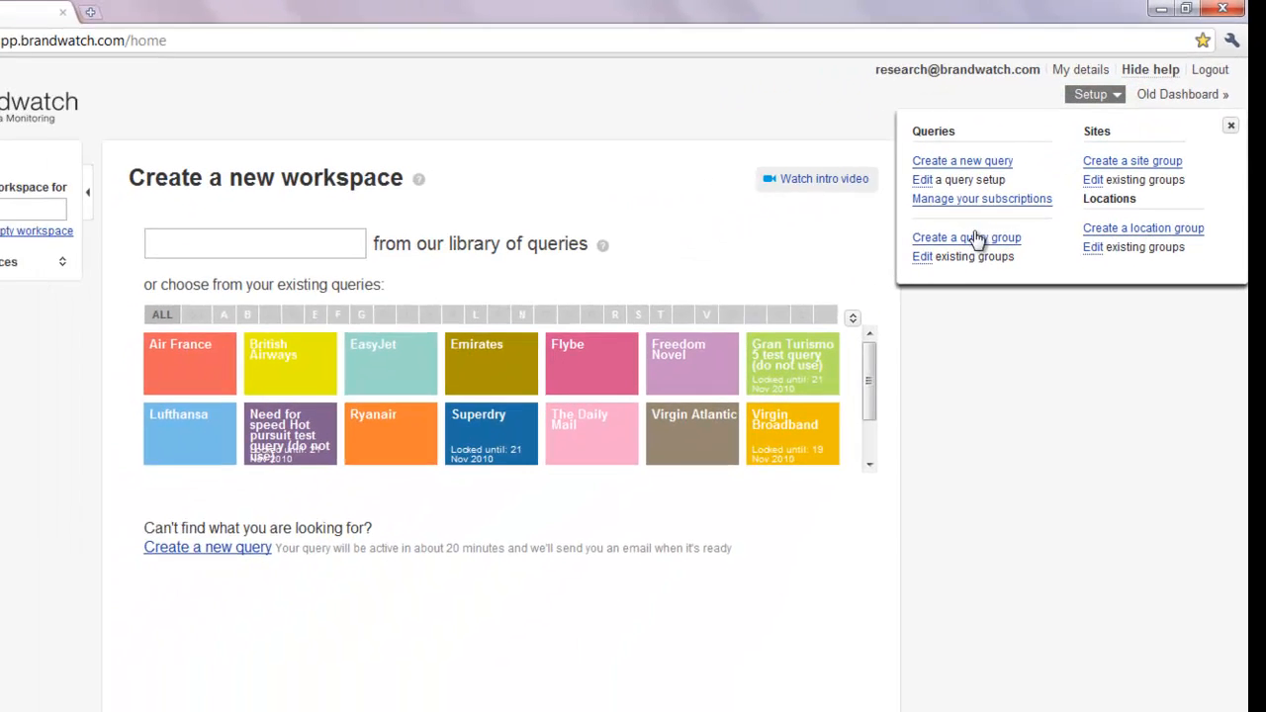
pyautogui.click(993, 234)
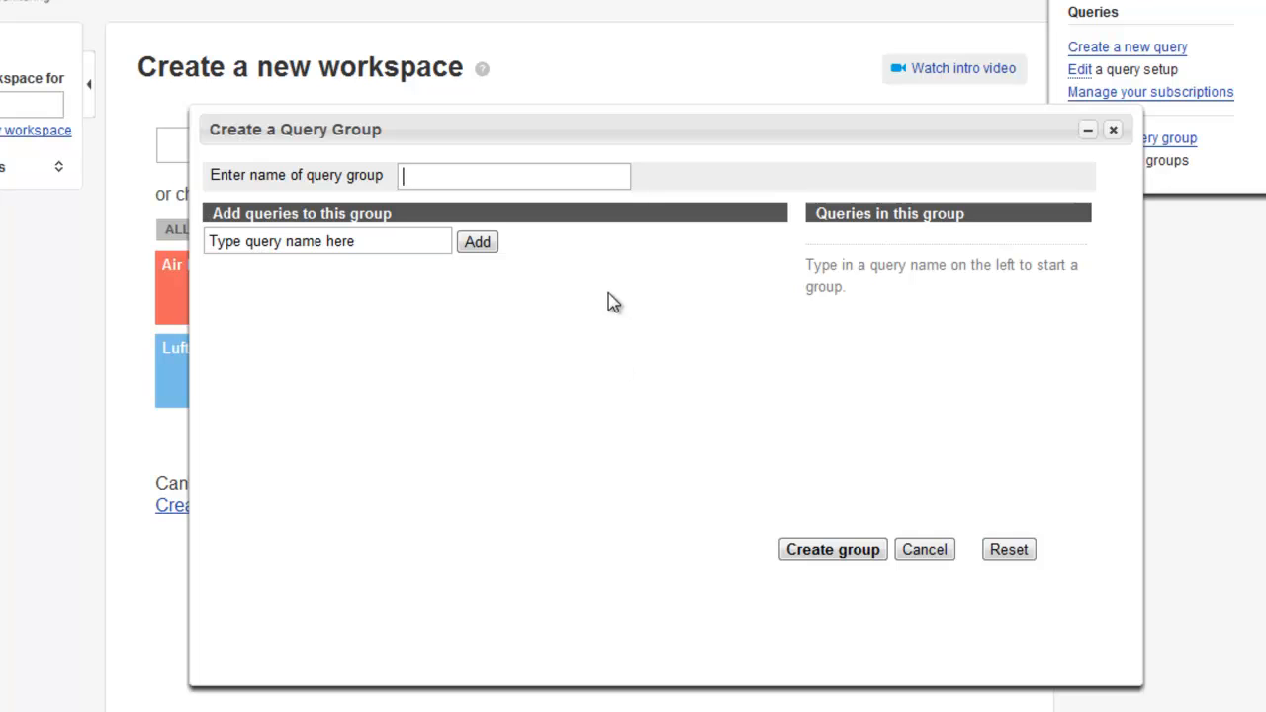
pyautogui.click(599, 184)
pyautogui.click(504, 202)
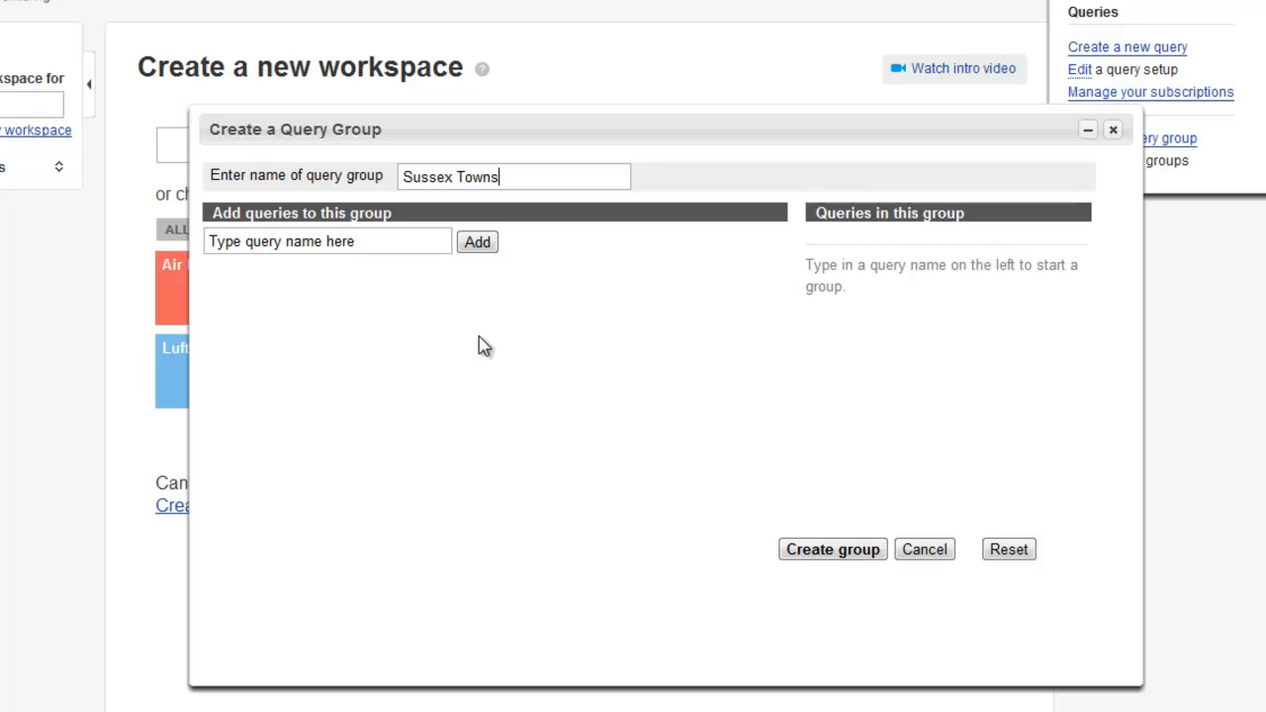
# Step: Add the Brighton, Eastbourne and Lewes queries to the Sussex Towns group
pyautogui.click(376, 247)
pyautogui.write('brig')
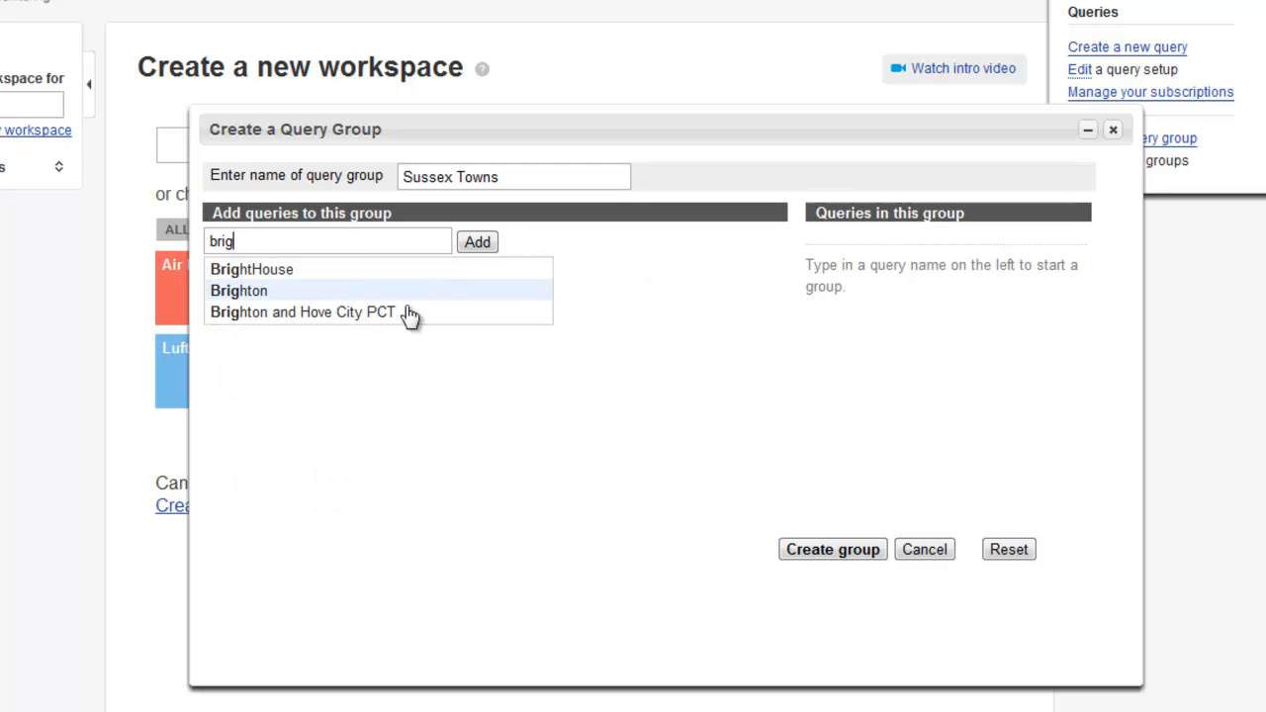
pyautogui.click(444, 291)
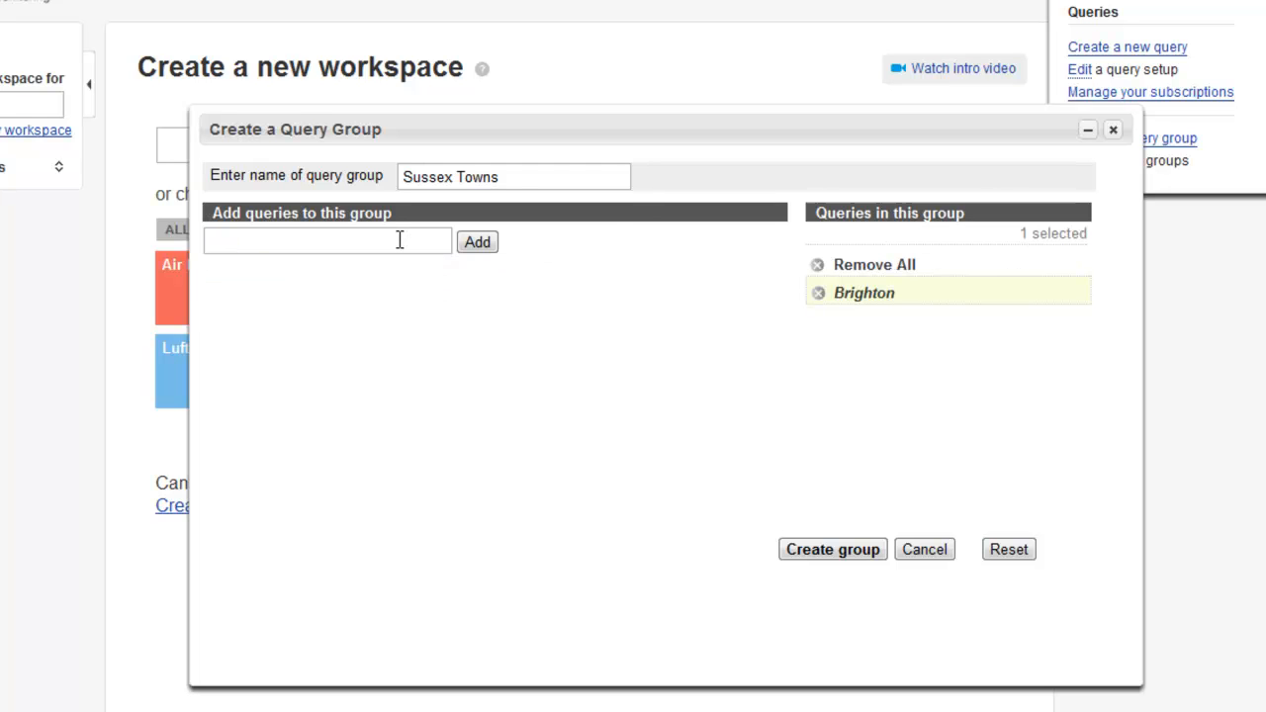
pyautogui.click(399, 241)
pyautogui.write('east')
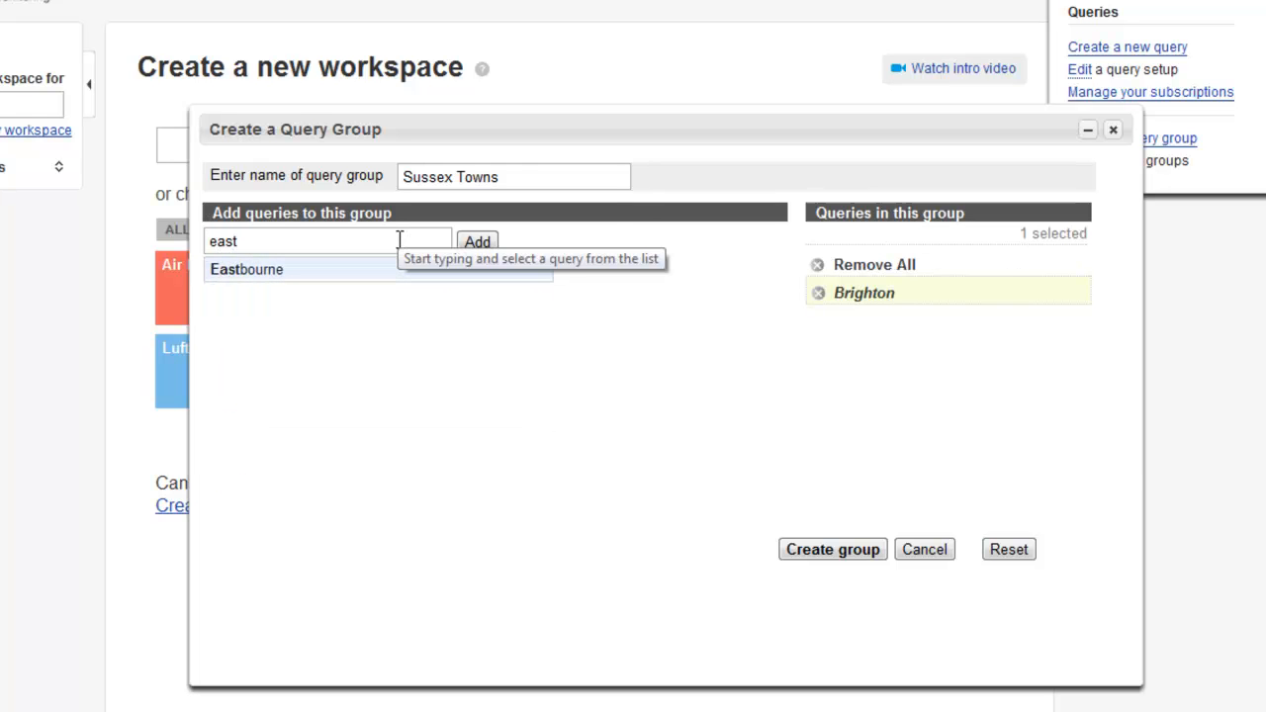
pyautogui.click(386, 270)
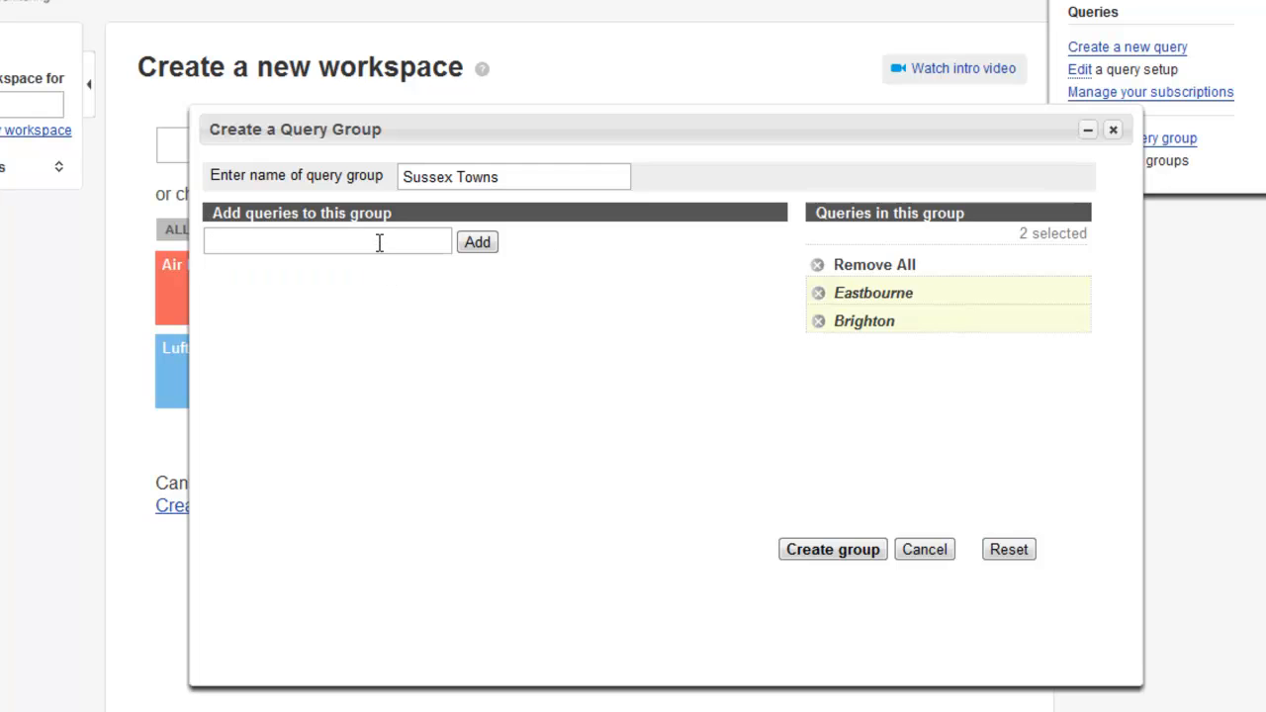
pyautogui.click(379, 242)
pyautogui.write('lewes')
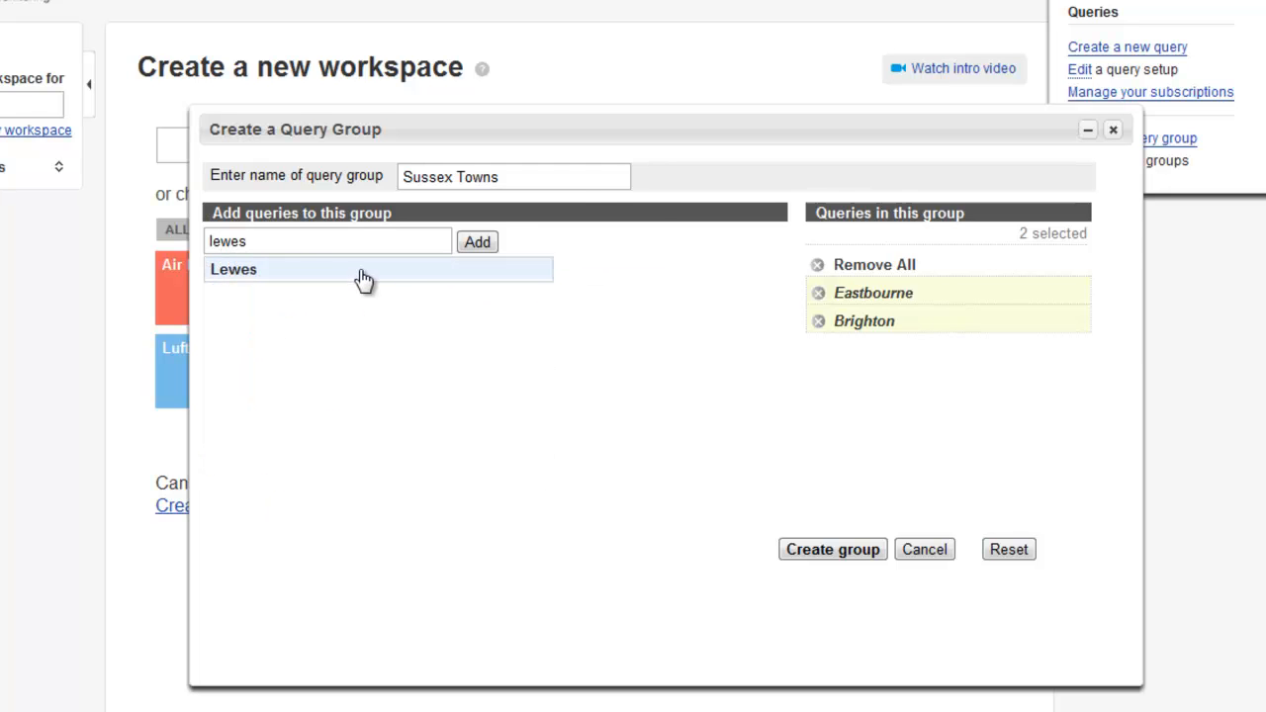
pyautogui.click(364, 281)
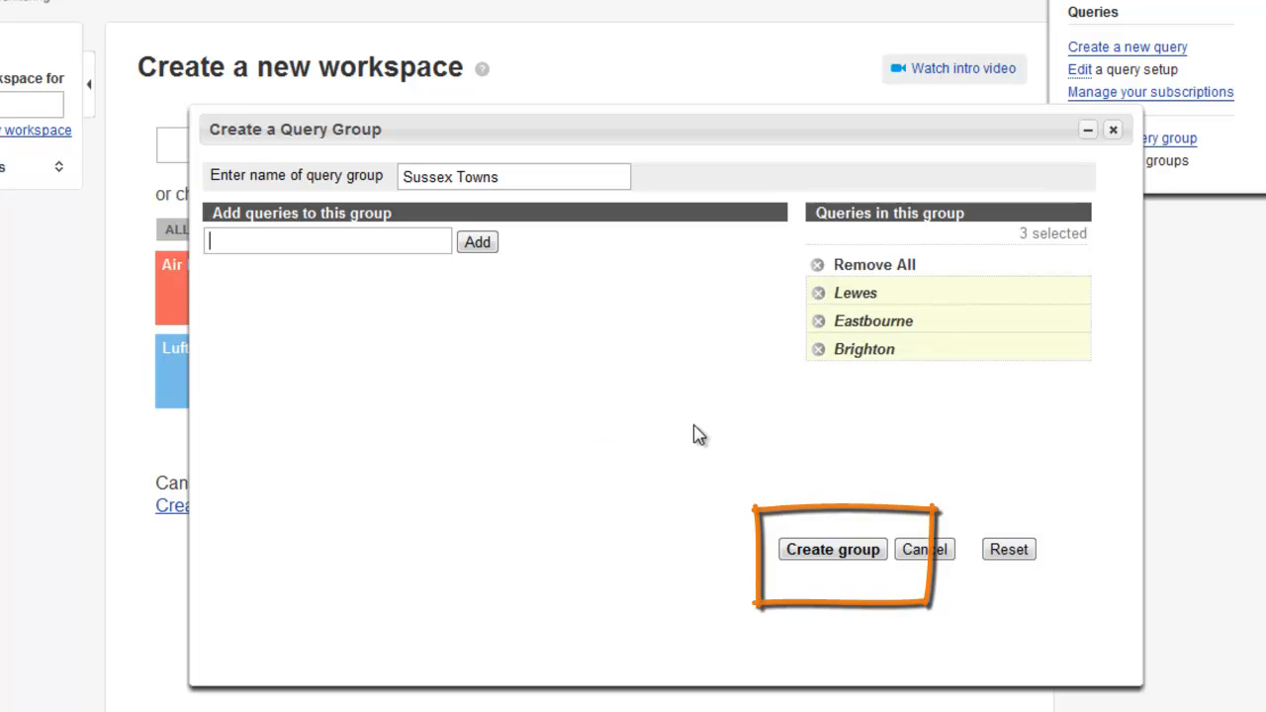
# Step: Create the query group, then close its dialog and the setup options
pyautogui.click(826, 550)
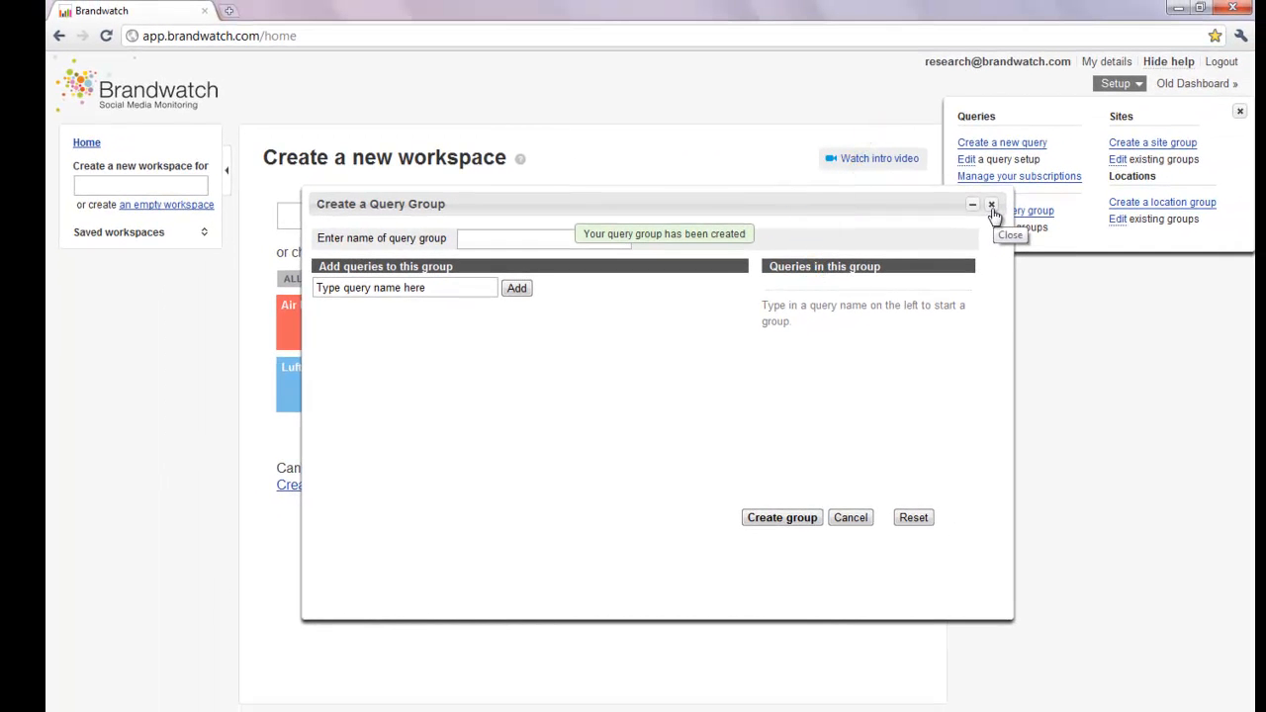
pyautogui.click(991, 206)
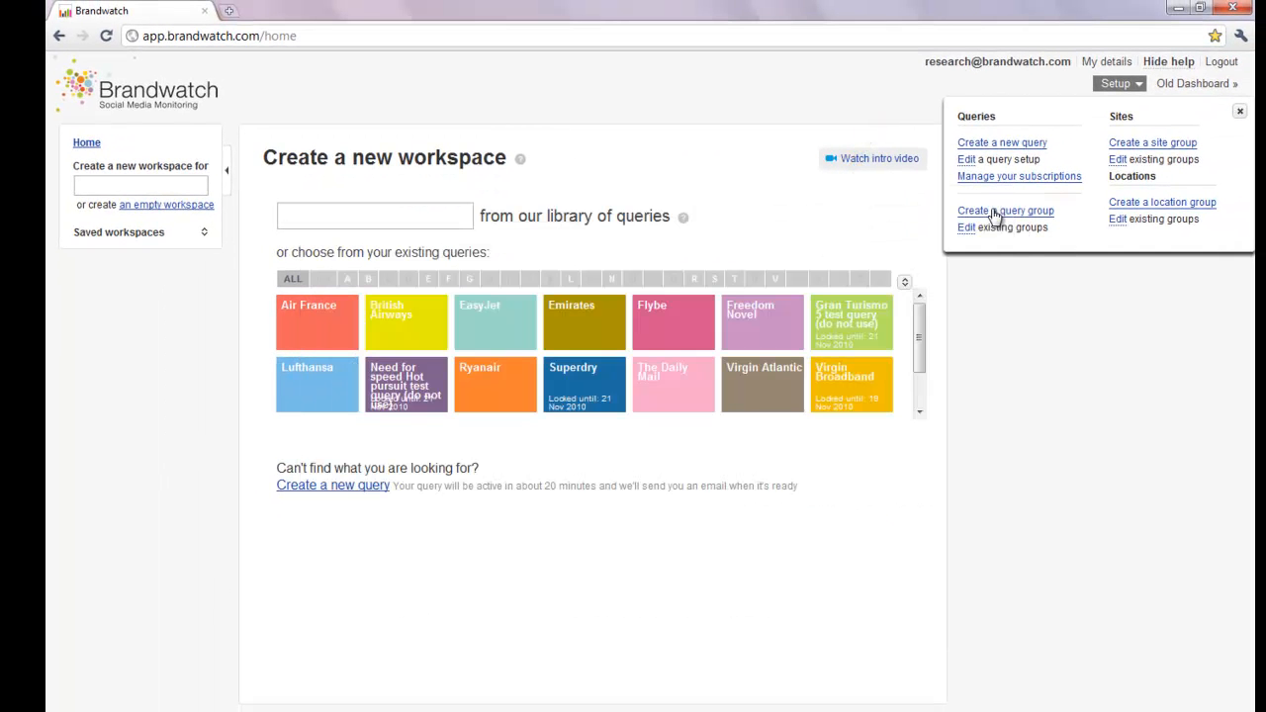
pyautogui.click(1239, 112)
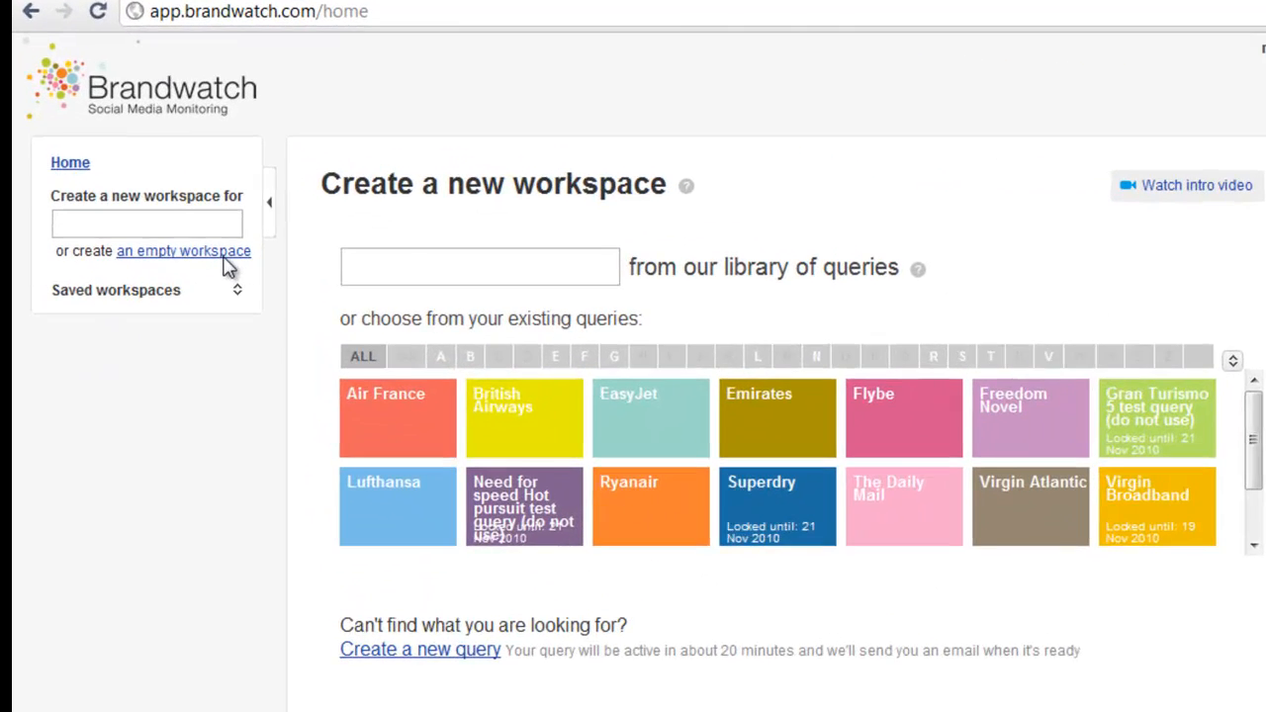
# Step: Create an empty workspace and add a Volume for query group component to it
pyautogui.click(223, 257)
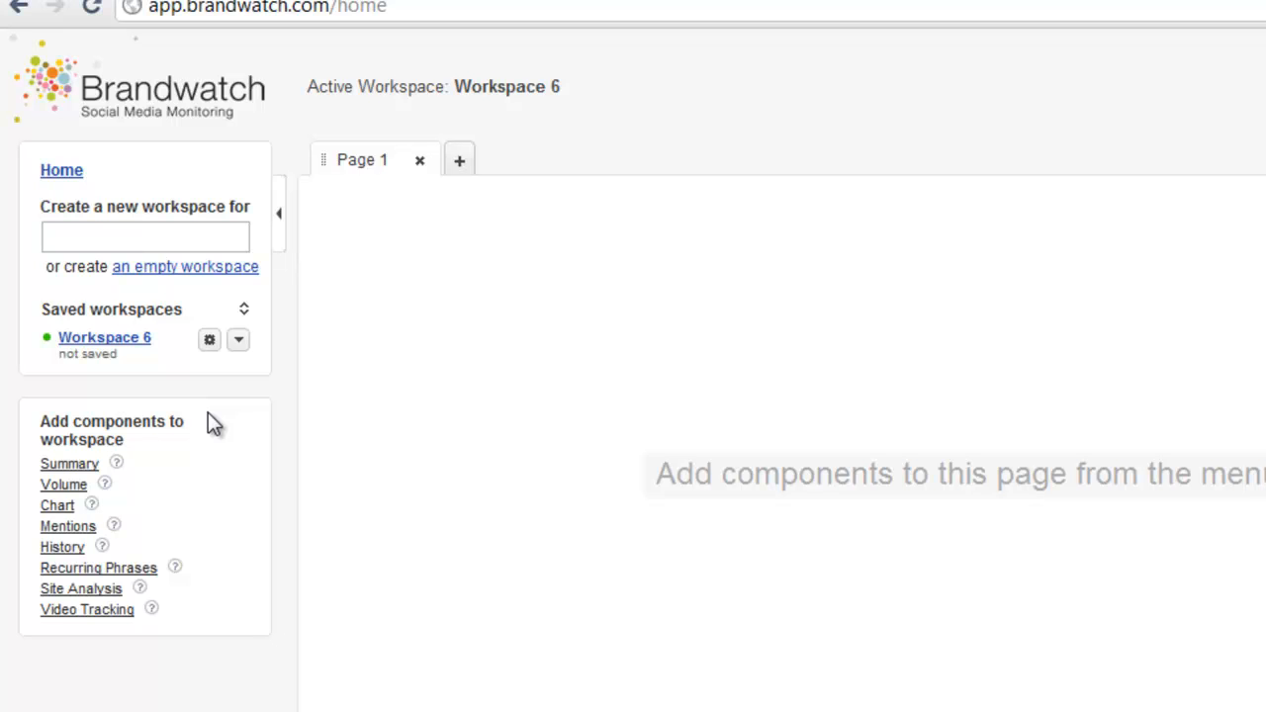
pyautogui.moveTo(77, 495)
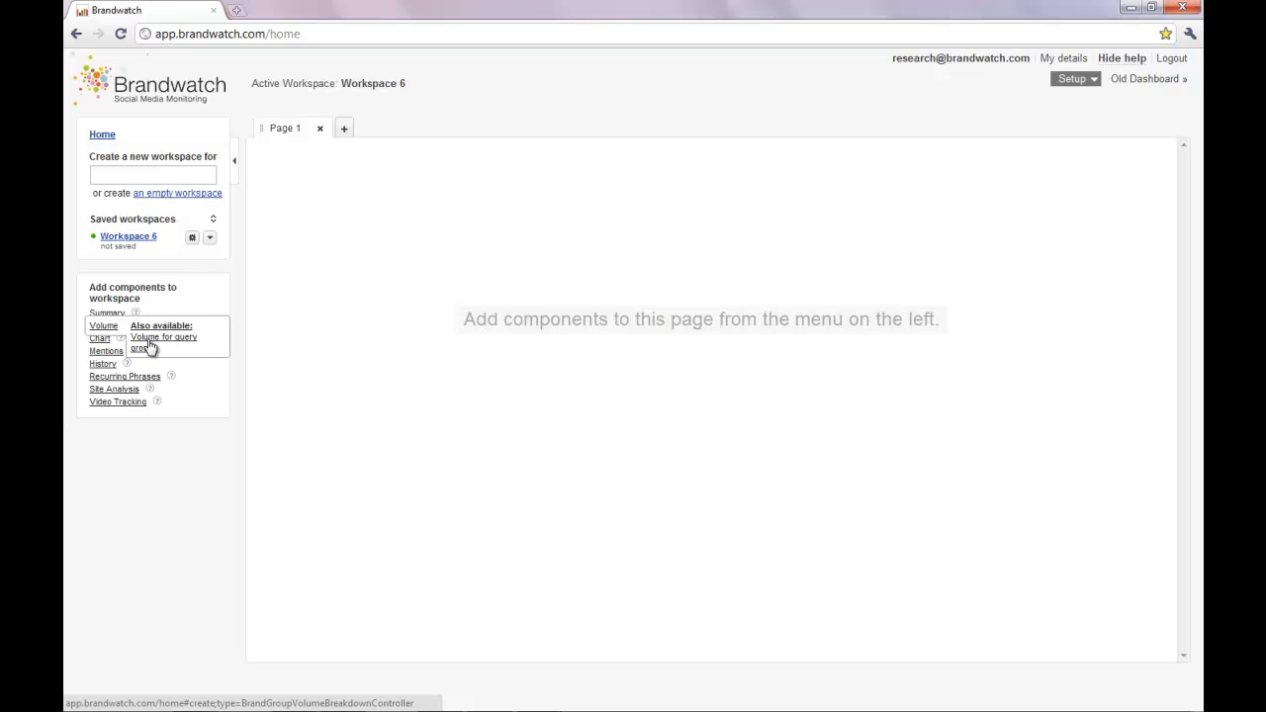
pyautogui.click(148, 344)
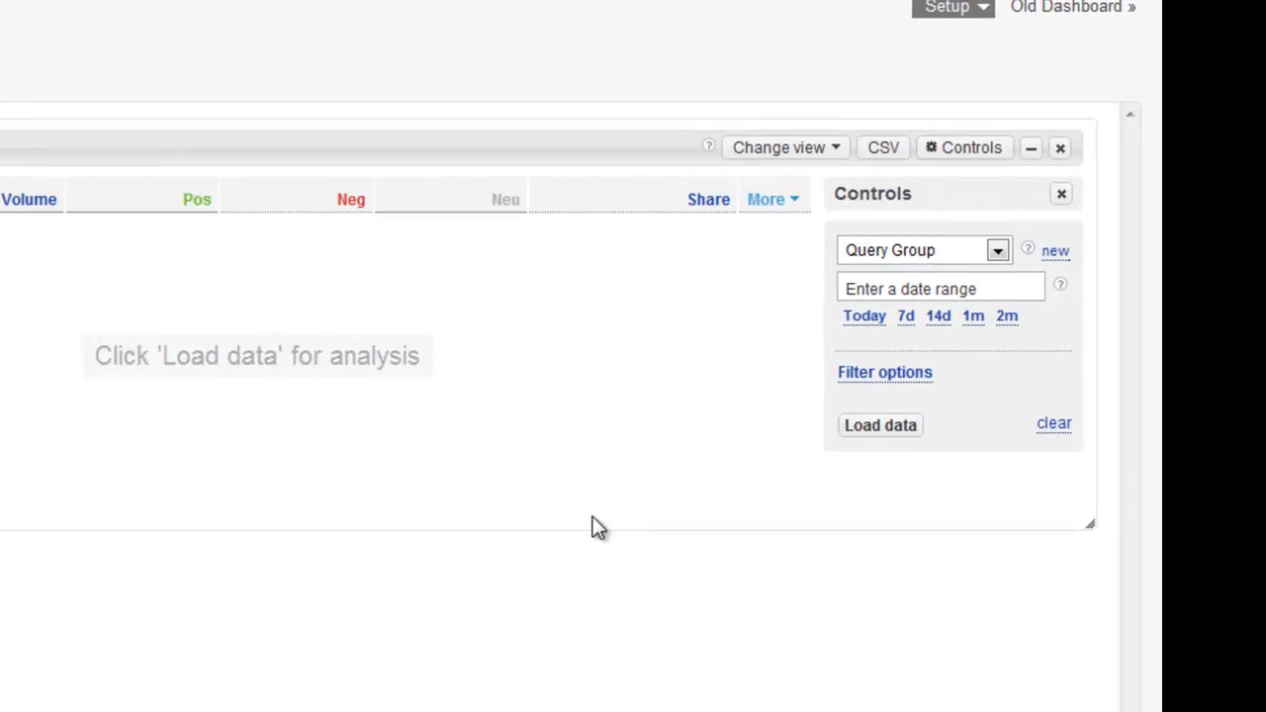
# Step: Load the volume data for the Sussex Towns query group over the last month
pyautogui.moveTo(1026, 255)
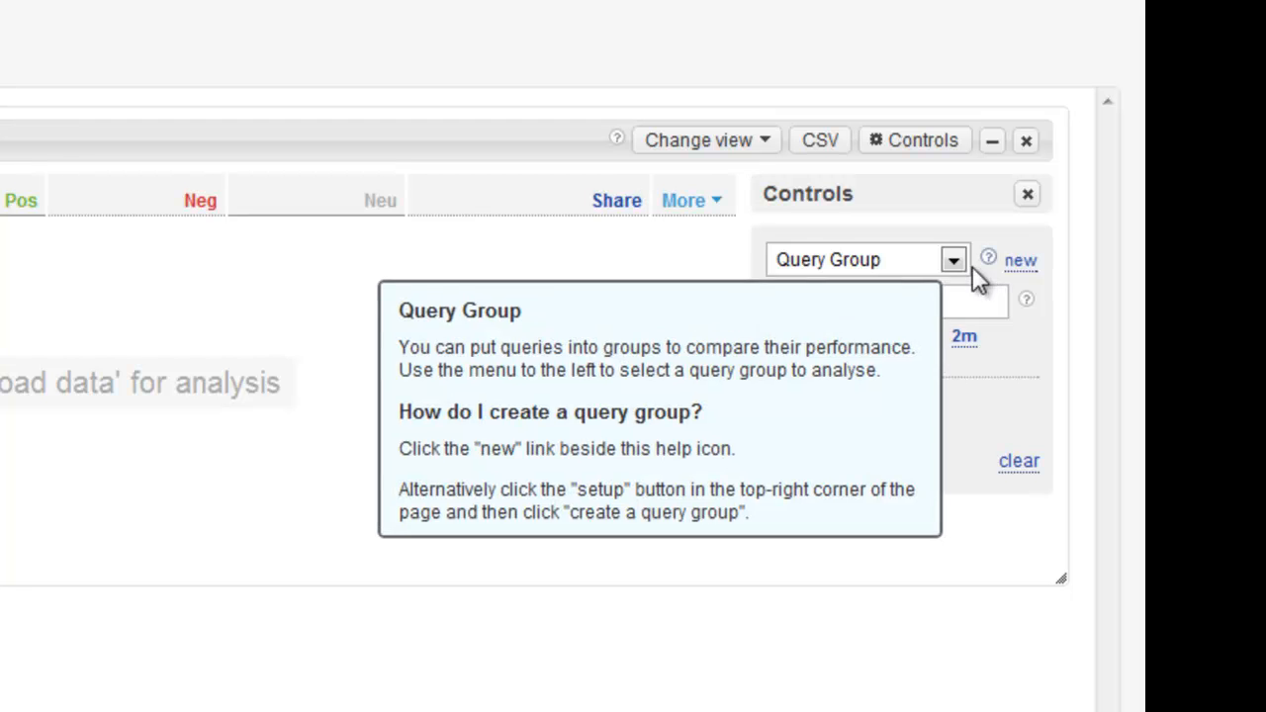
pyautogui.click(956, 261)
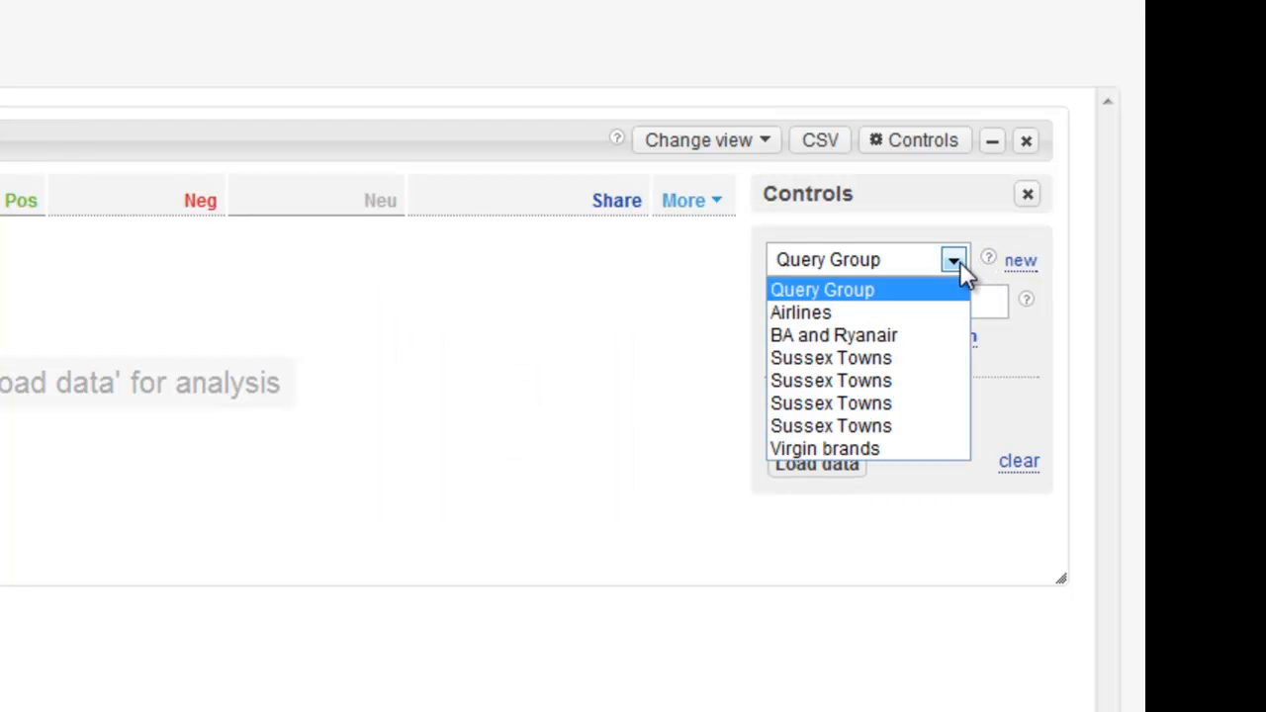
pyautogui.click(895, 352)
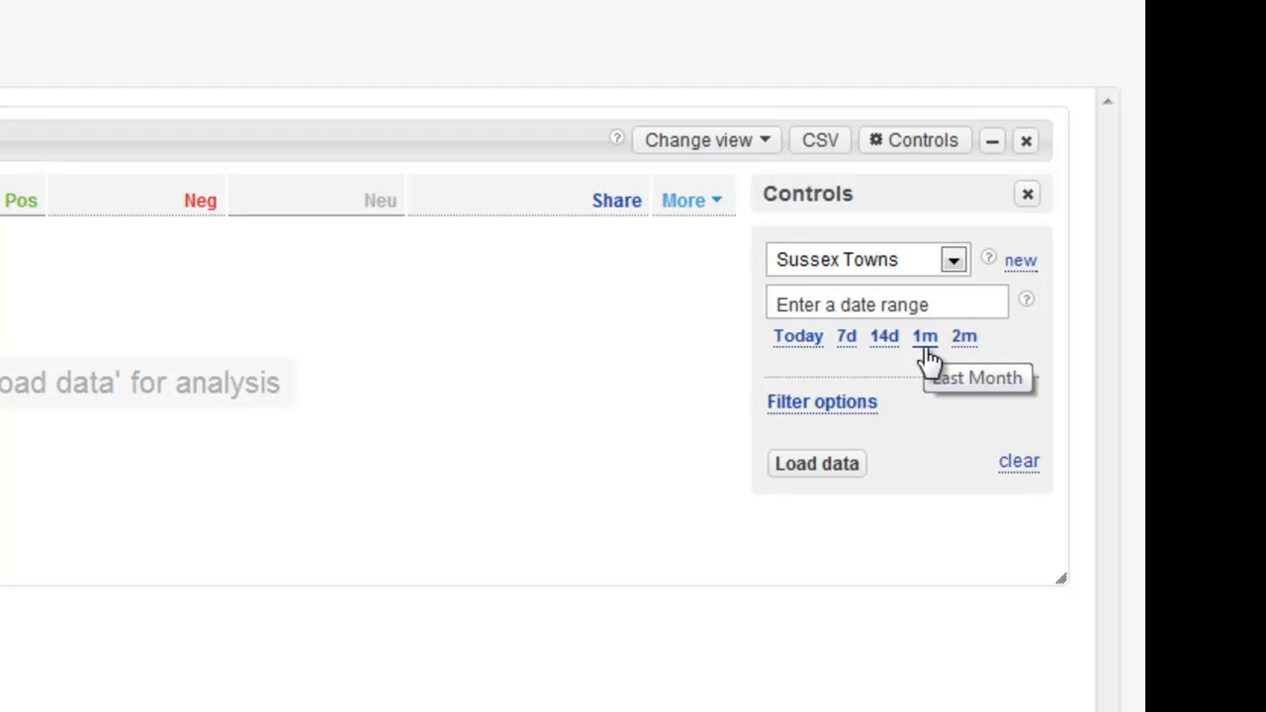
pyautogui.click(926, 352)
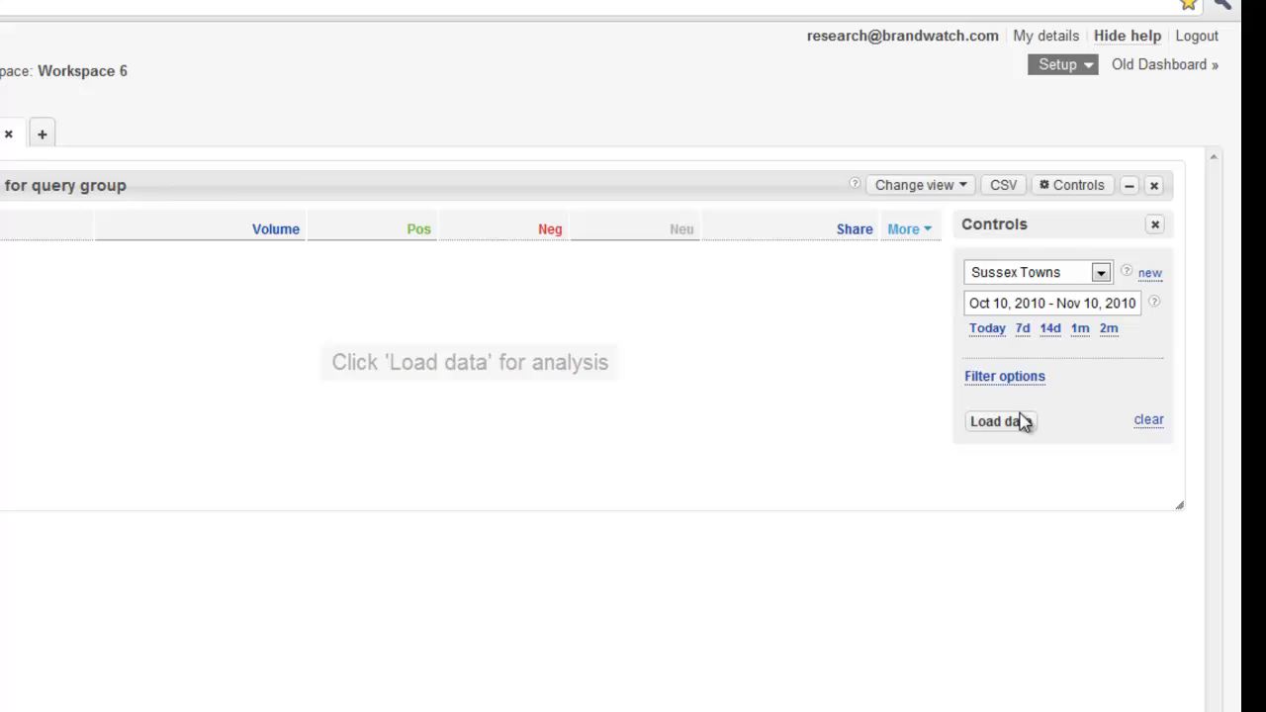
pyautogui.click(1024, 422)
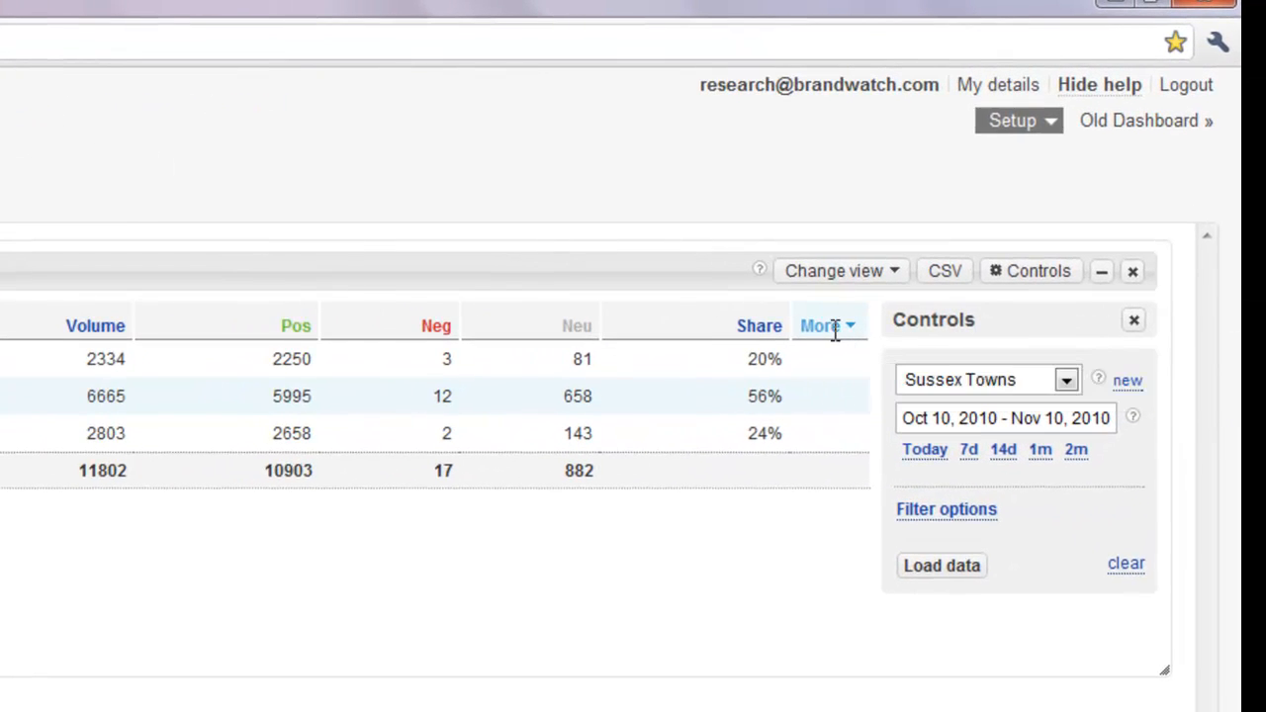
# Step: Look through the volume table's column display options and its available views
pyautogui.click(835, 332)
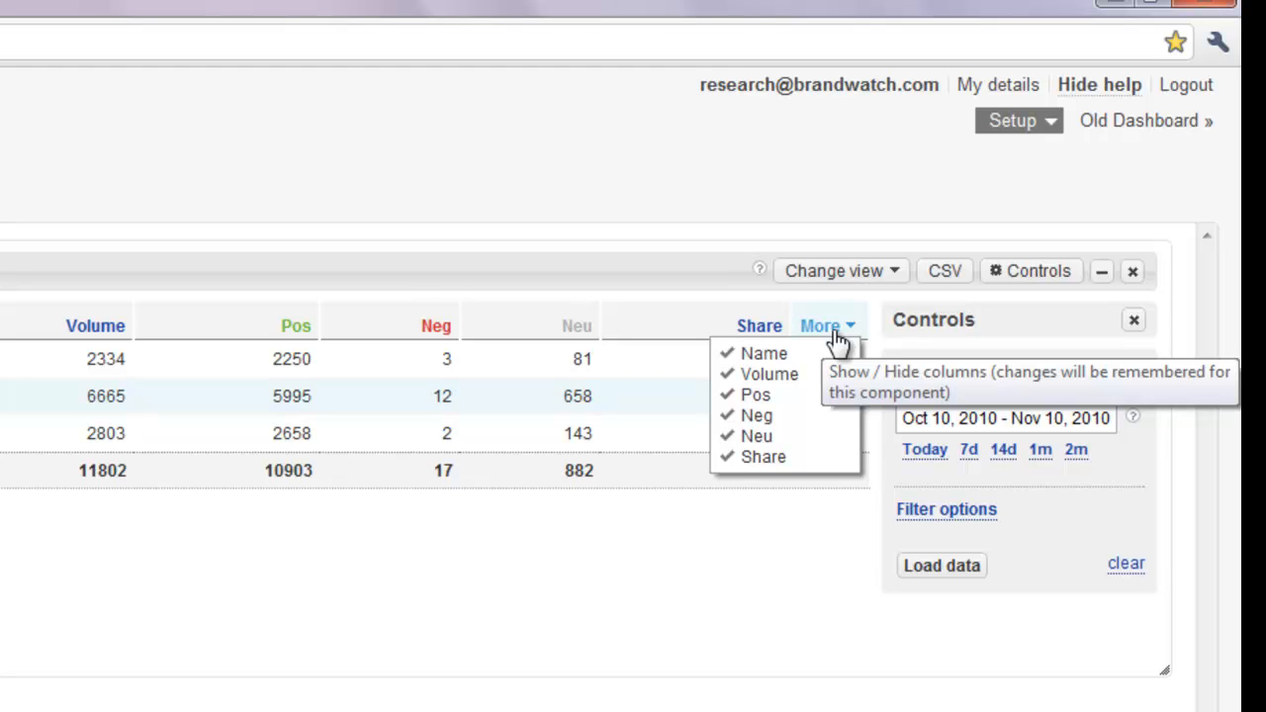
pyautogui.click(836, 336)
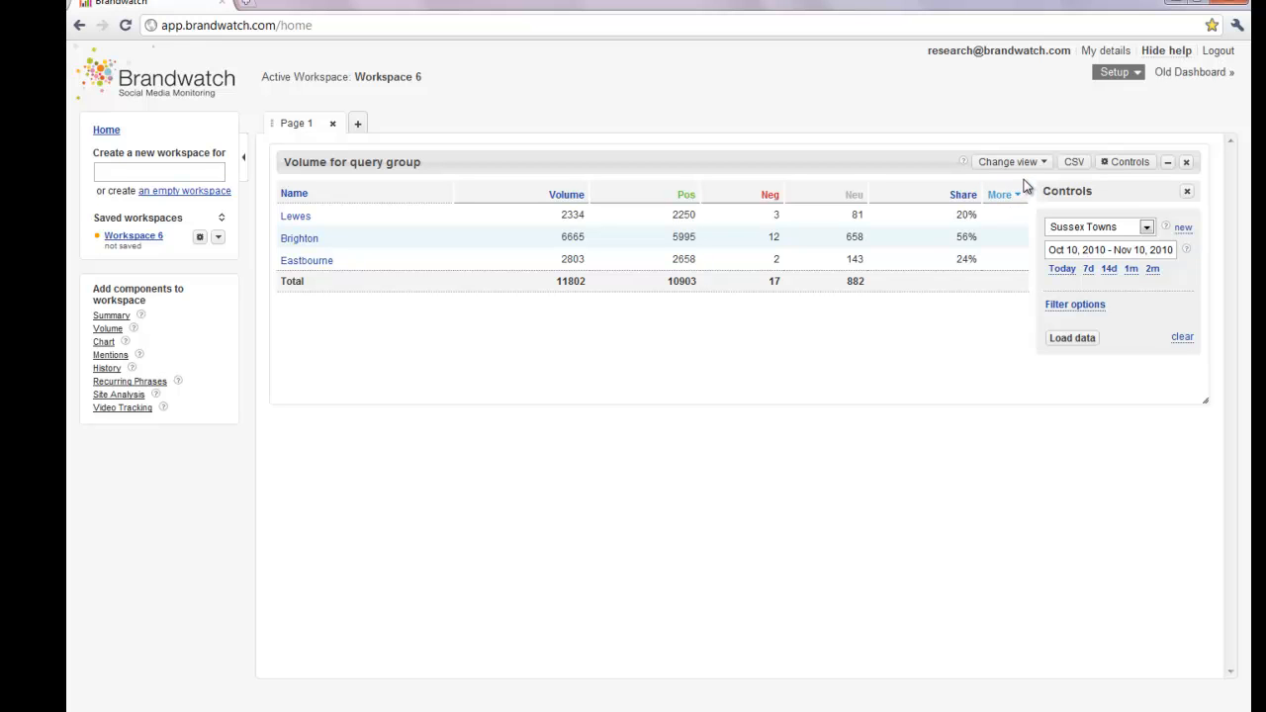
pyautogui.click(1038, 166)
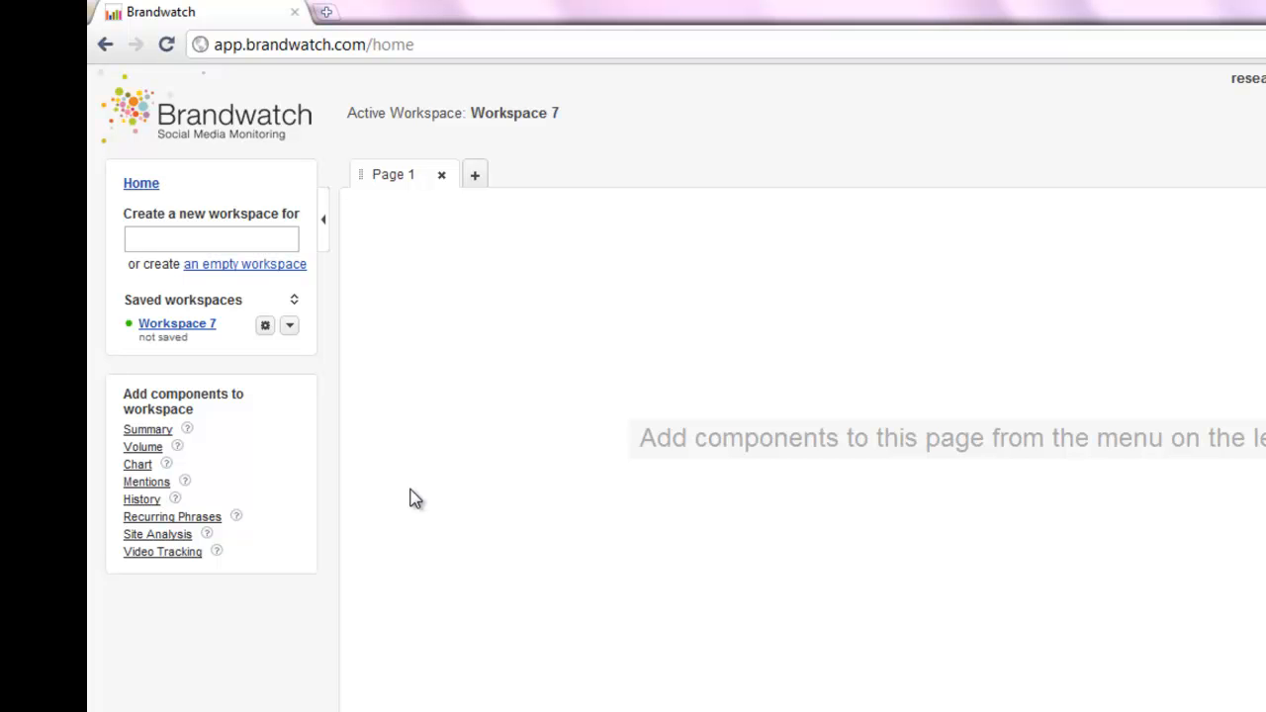
# Step: Add a History for query groups component and load the last month's data for Sussex Towns
pyautogui.moveTo(150, 507)
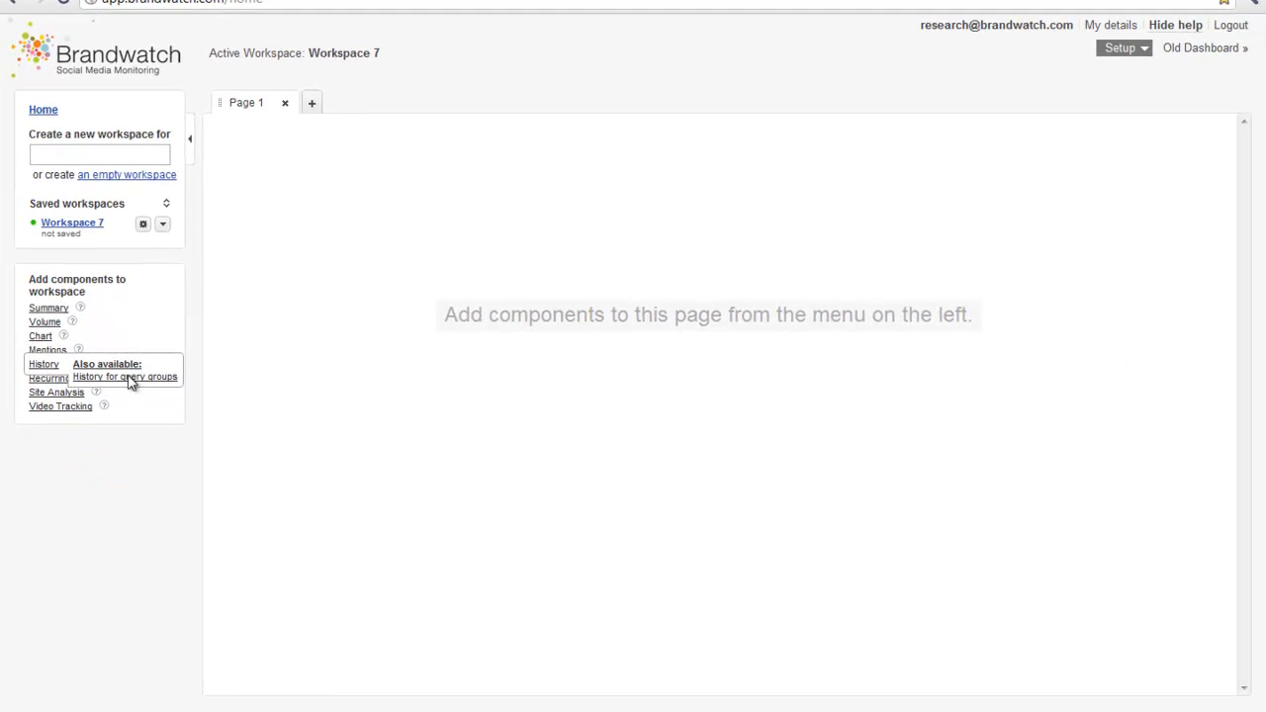
pyautogui.click(130, 382)
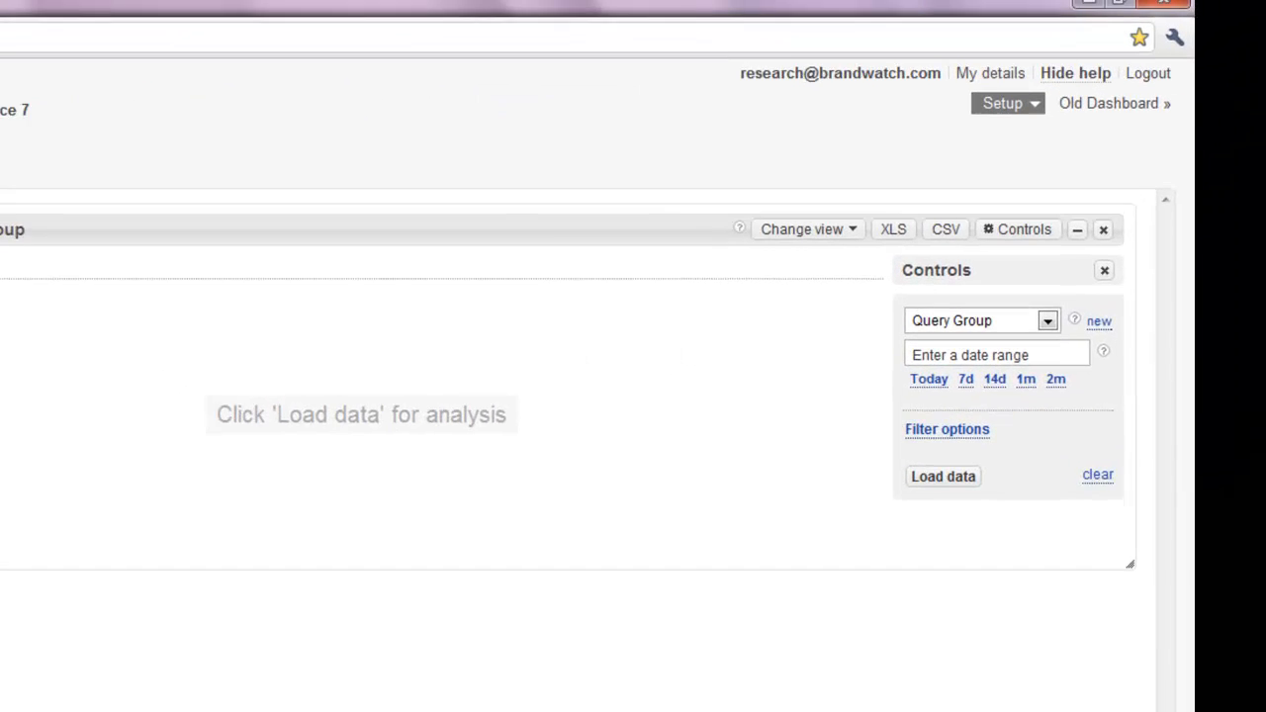
pyautogui.click(1003, 366)
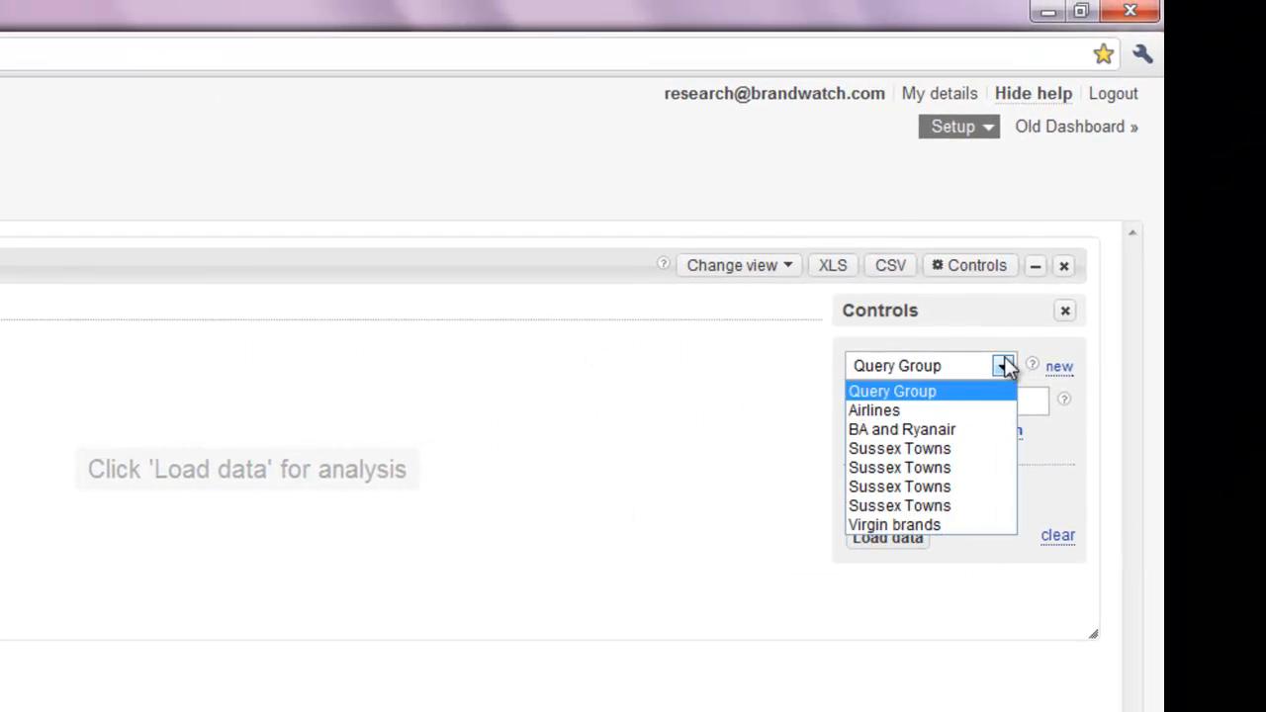
pyautogui.click(949, 448)
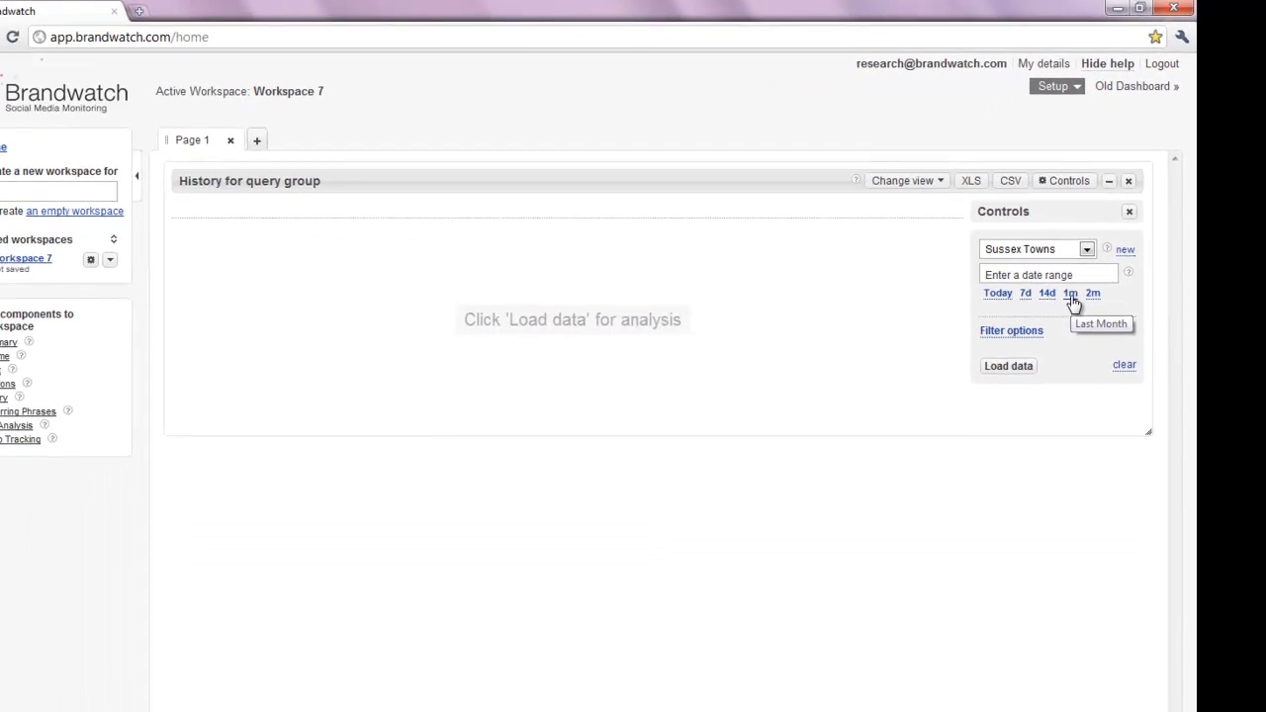
pyautogui.click(1071, 295)
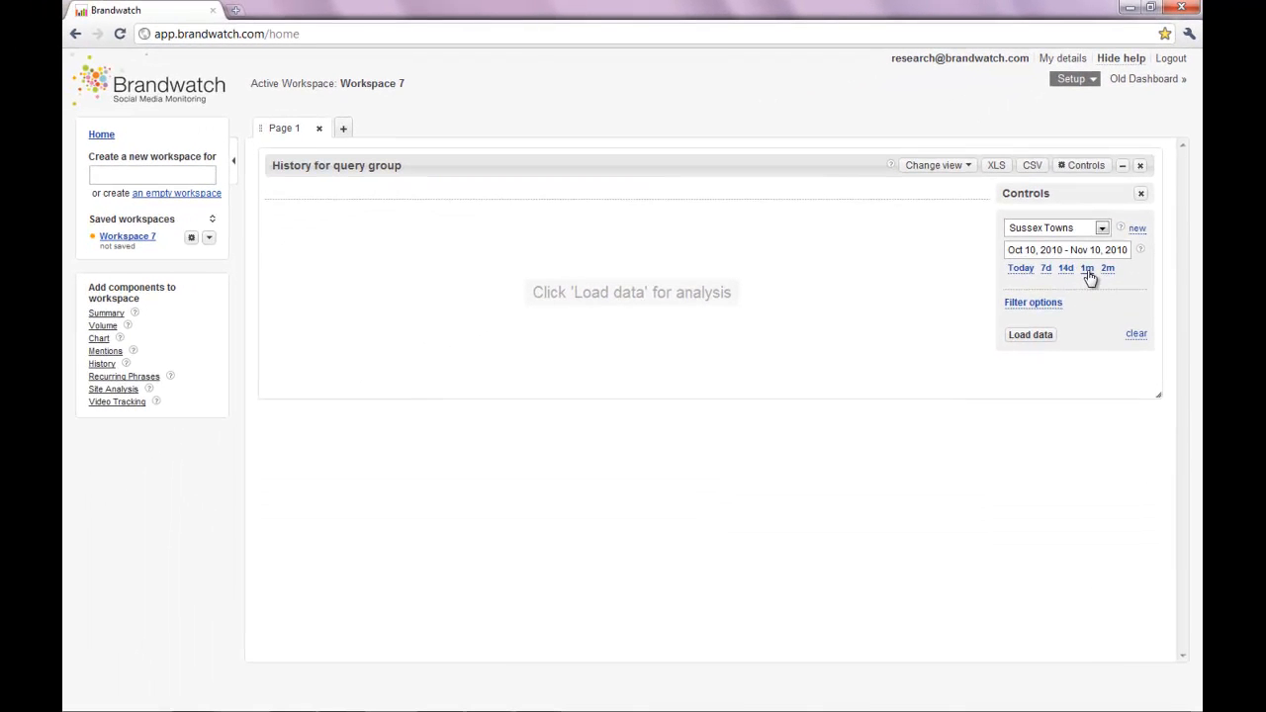
pyautogui.click(1030, 334)
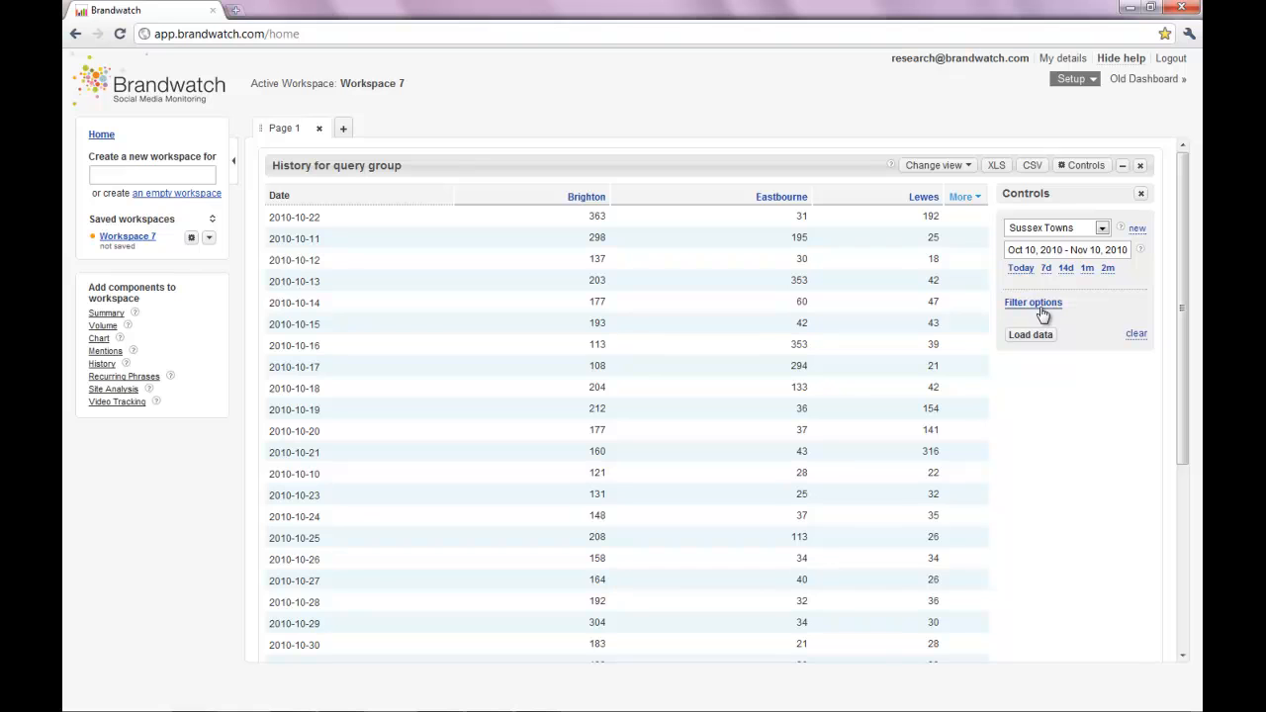
# Step: Switch the history component to the Selected metric over time view and shrink it until the whole chart fits on the page
pyautogui.click(967, 170)
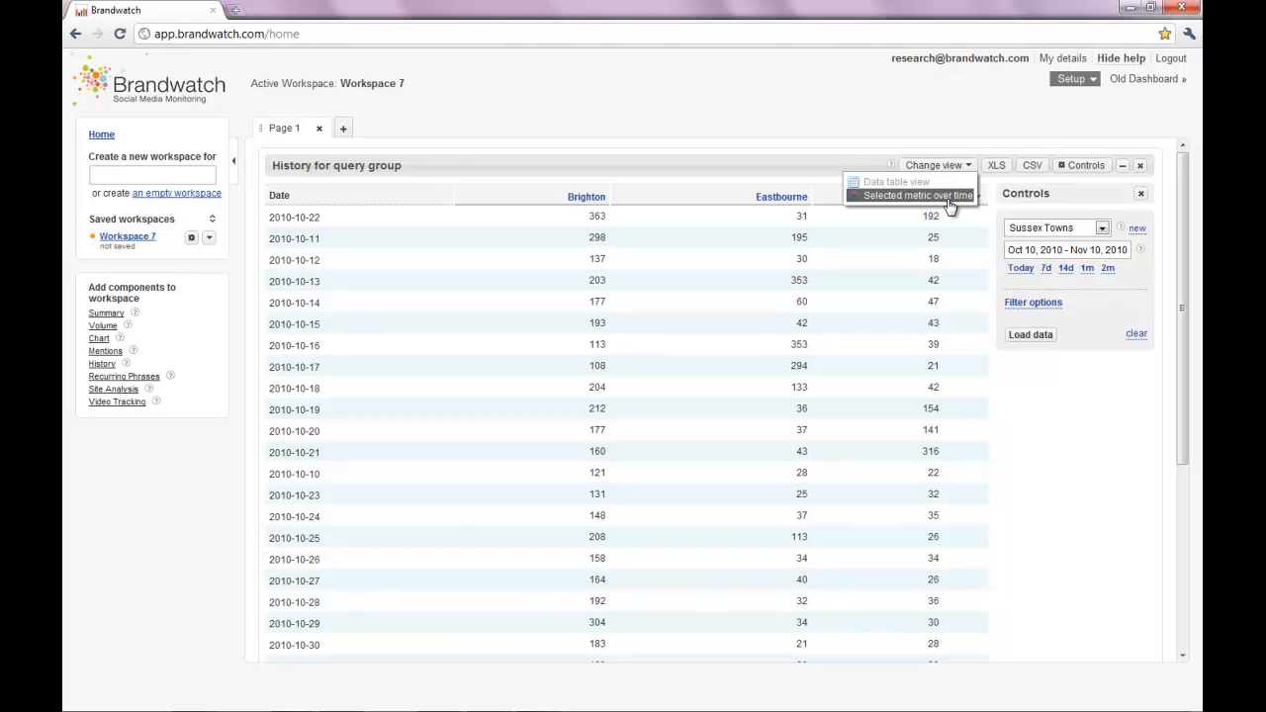
pyautogui.click(950, 201)
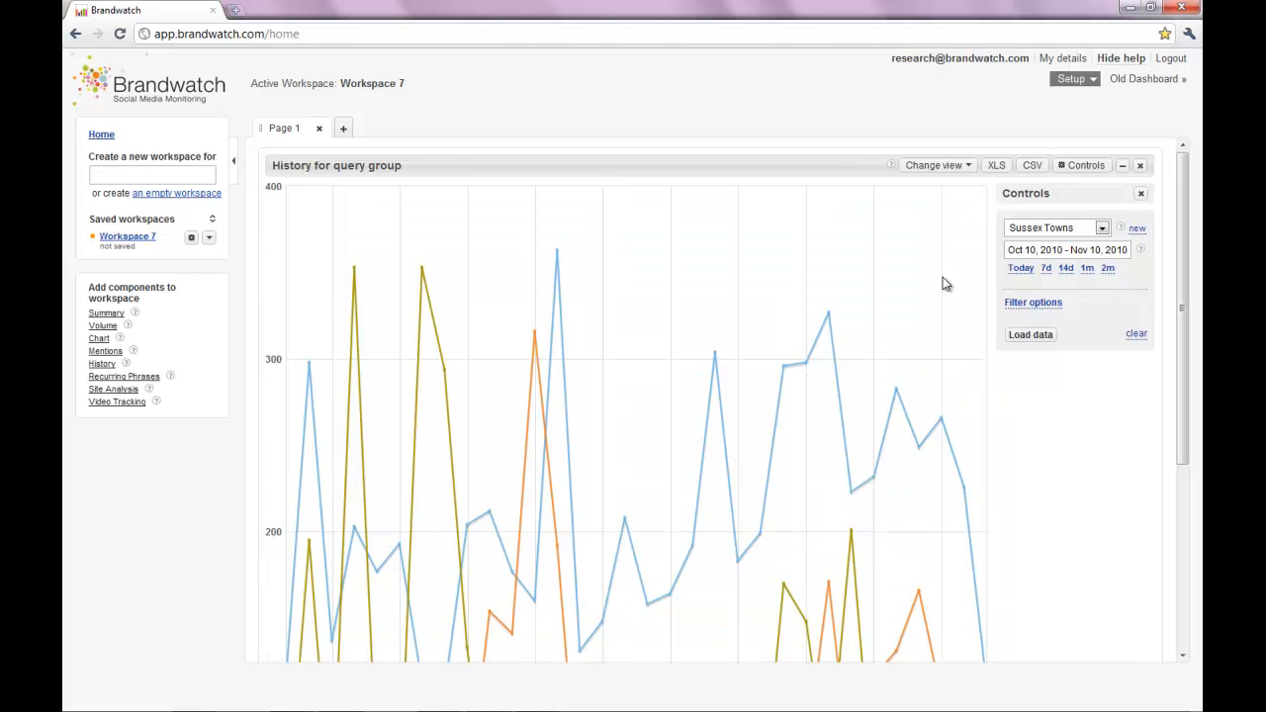
pyautogui.scroll(-3, 978, 327)
pyautogui.scroll(-1, 977, 328)
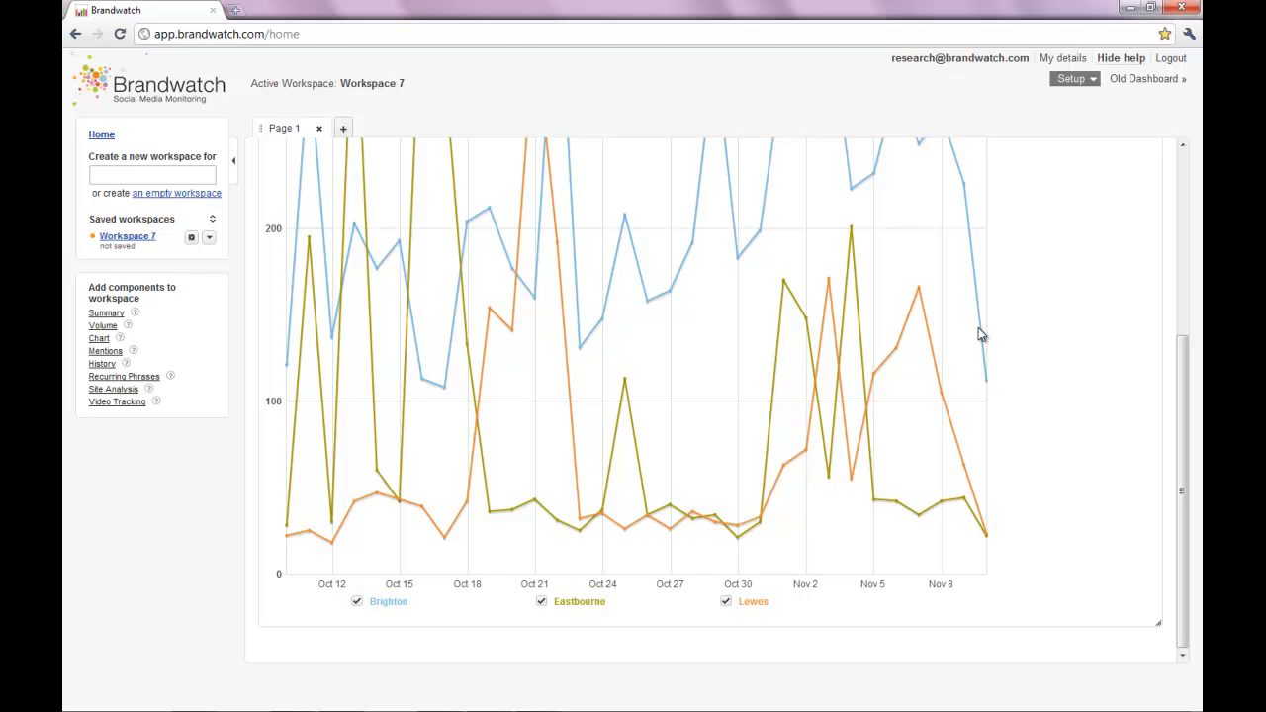
pyautogui.moveTo(1157, 623); pyautogui.dragTo(1075, 441)
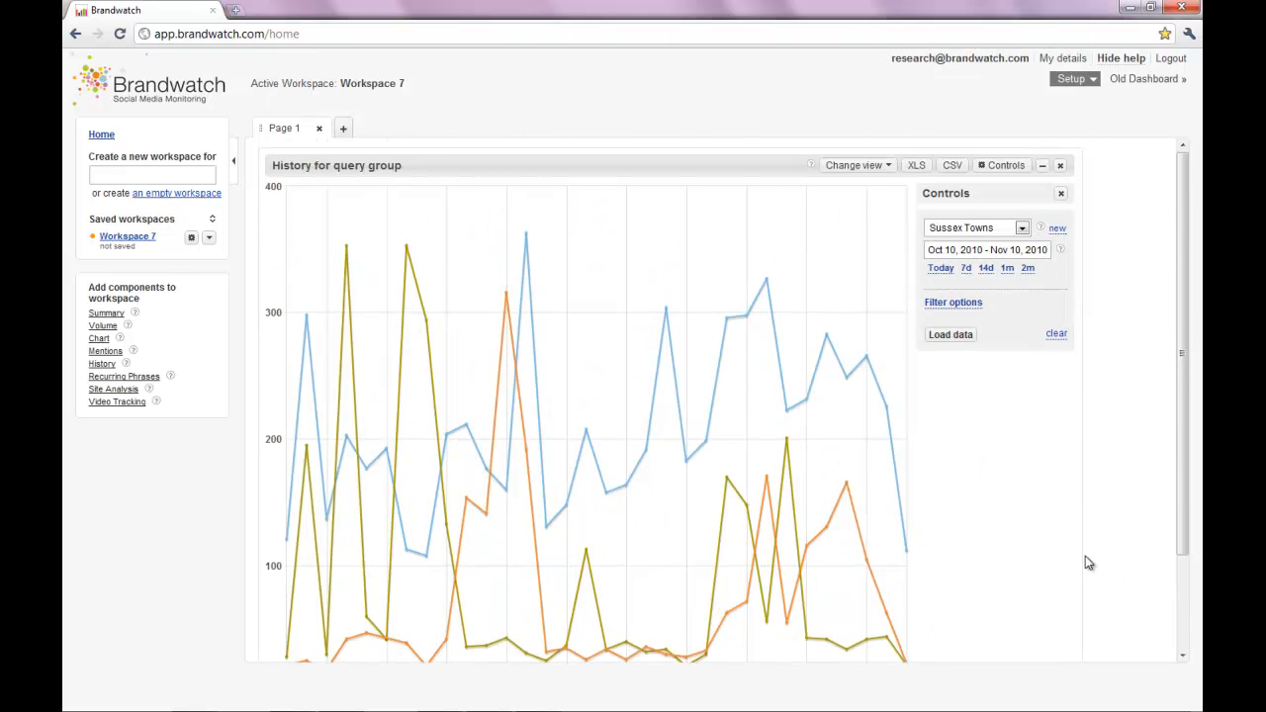
pyautogui.scroll(-3, 1087, 578)
pyautogui.moveTo(1078, 622); pyautogui.dragTo(1028, 455)
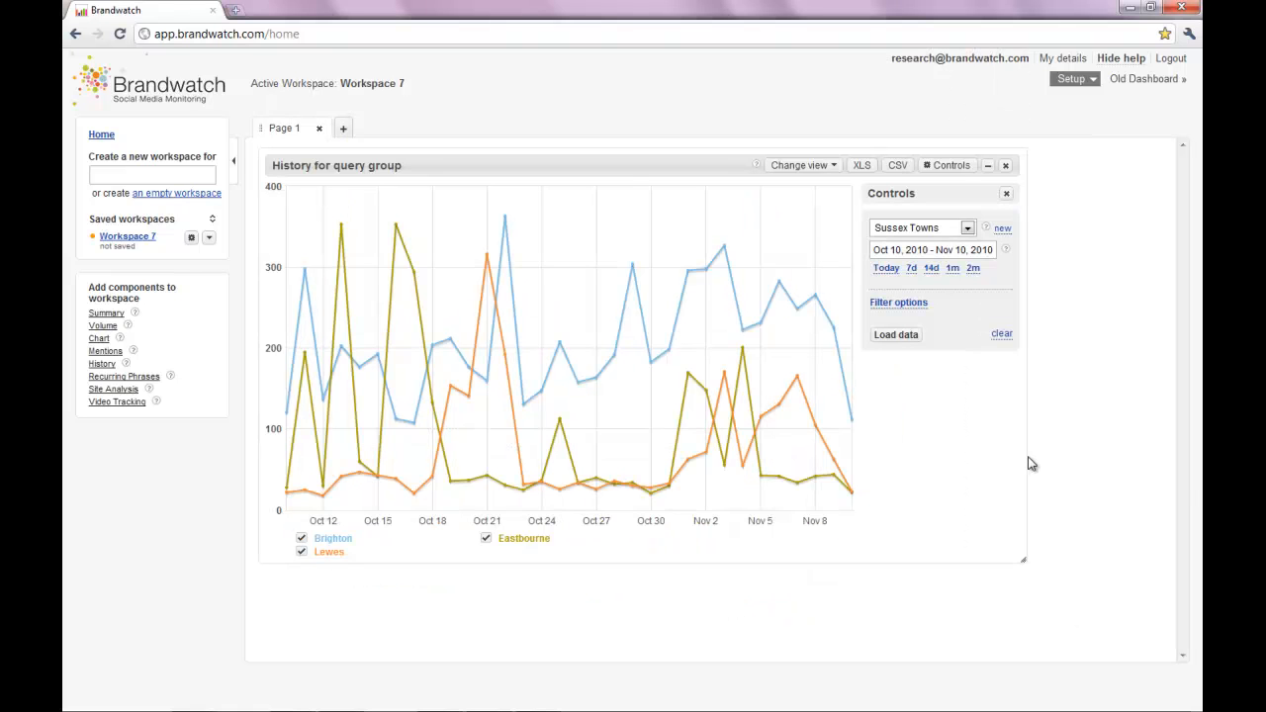
pyautogui.moveTo(1019, 552); pyautogui.dragTo(1000, 467)
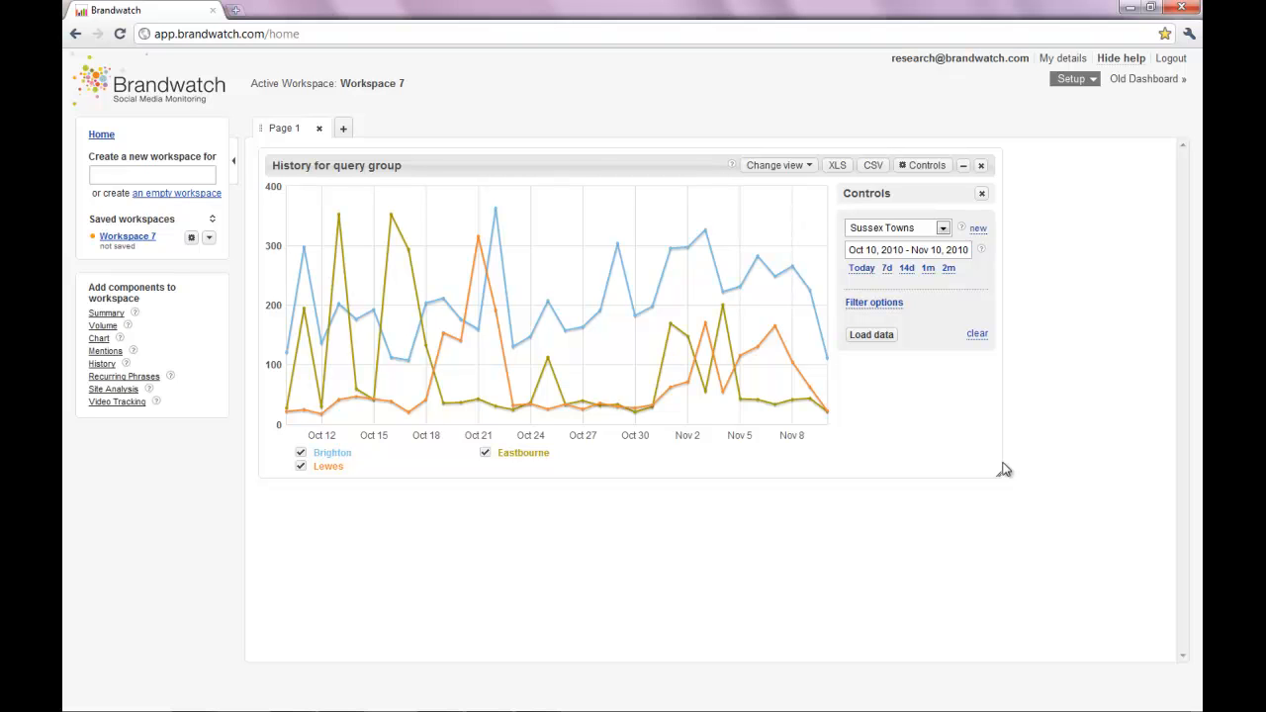
# Step: Hide the Eastbourne line in the history chart and close the component's controls
pyautogui.click(982, 197)
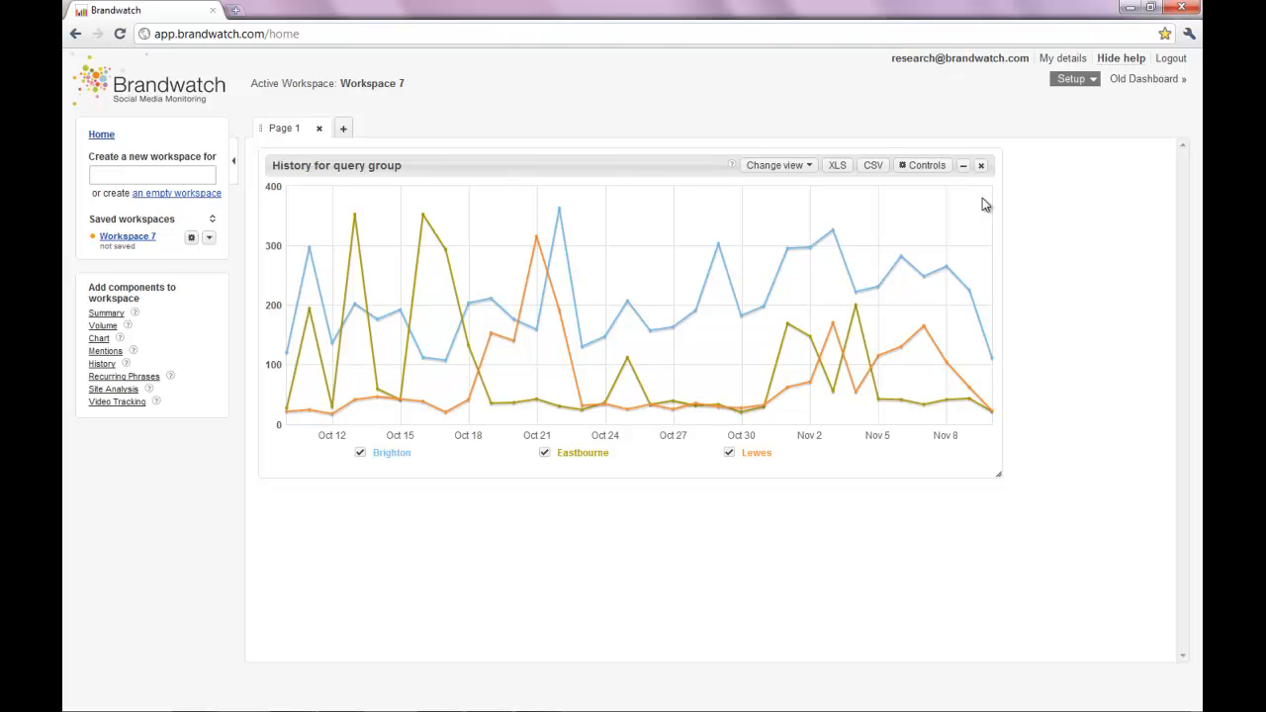
pyautogui.click(922, 170)
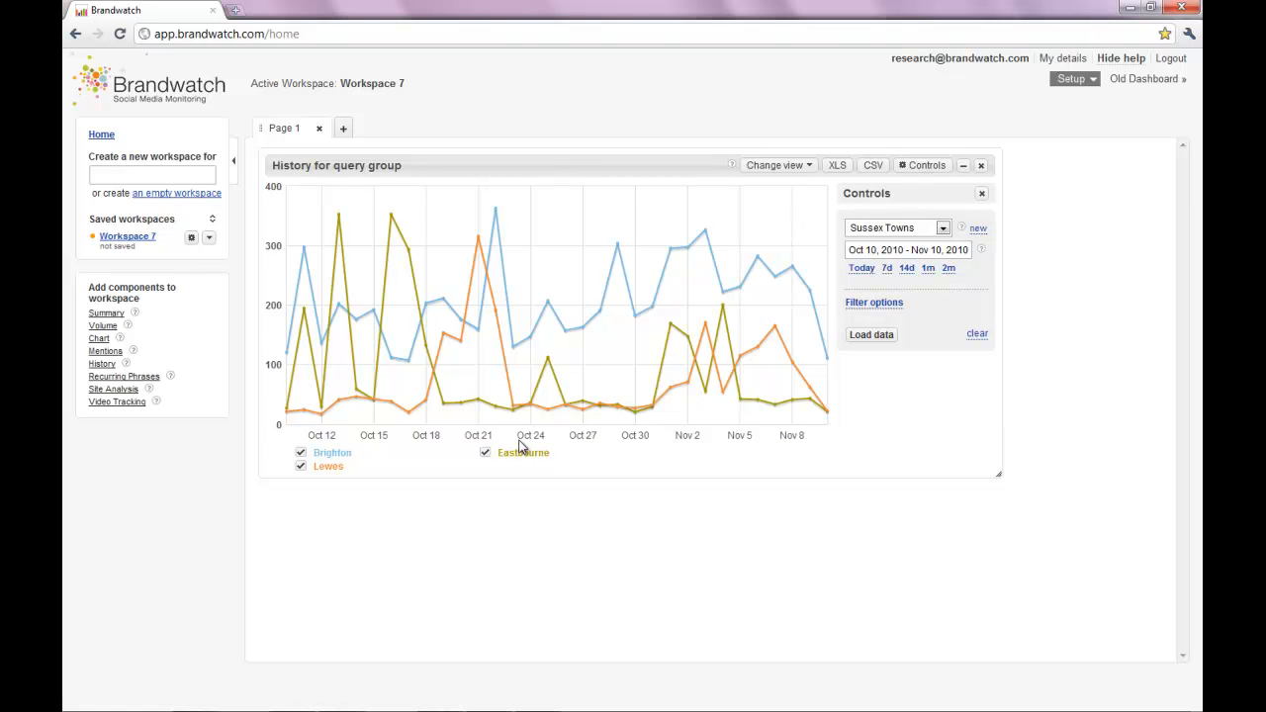
pyautogui.click(484, 454)
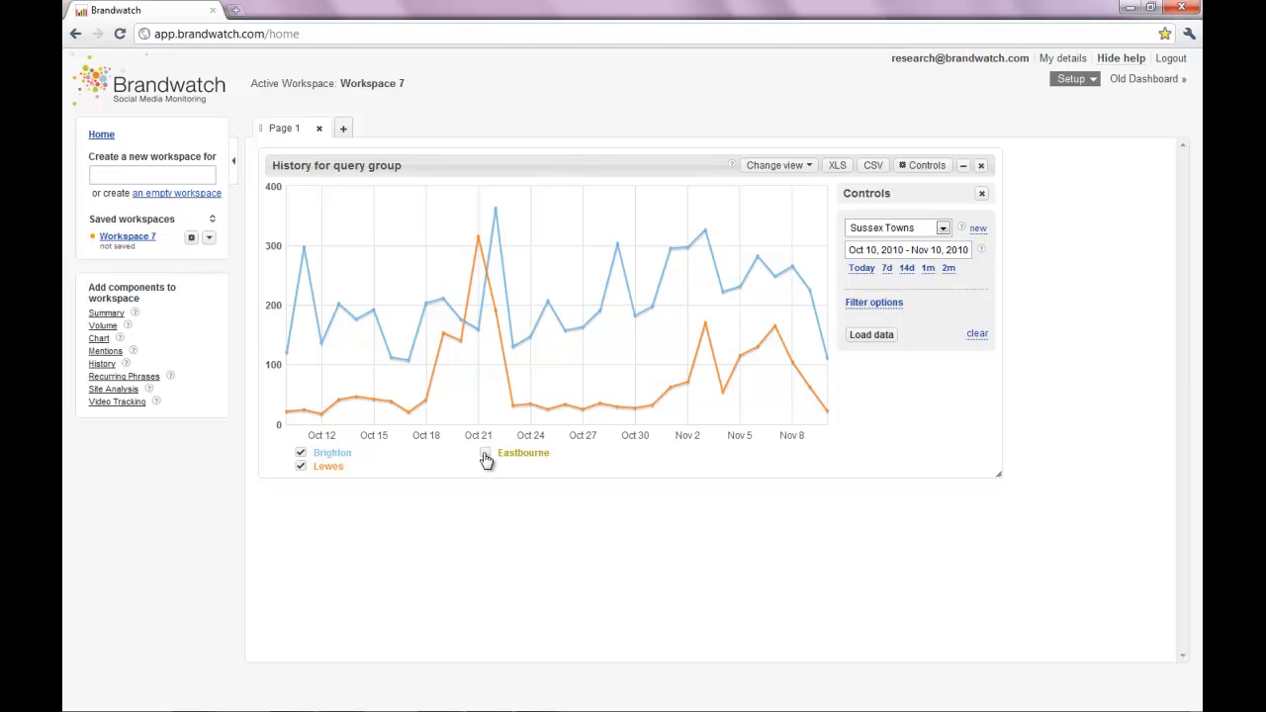
pyautogui.click(982, 195)
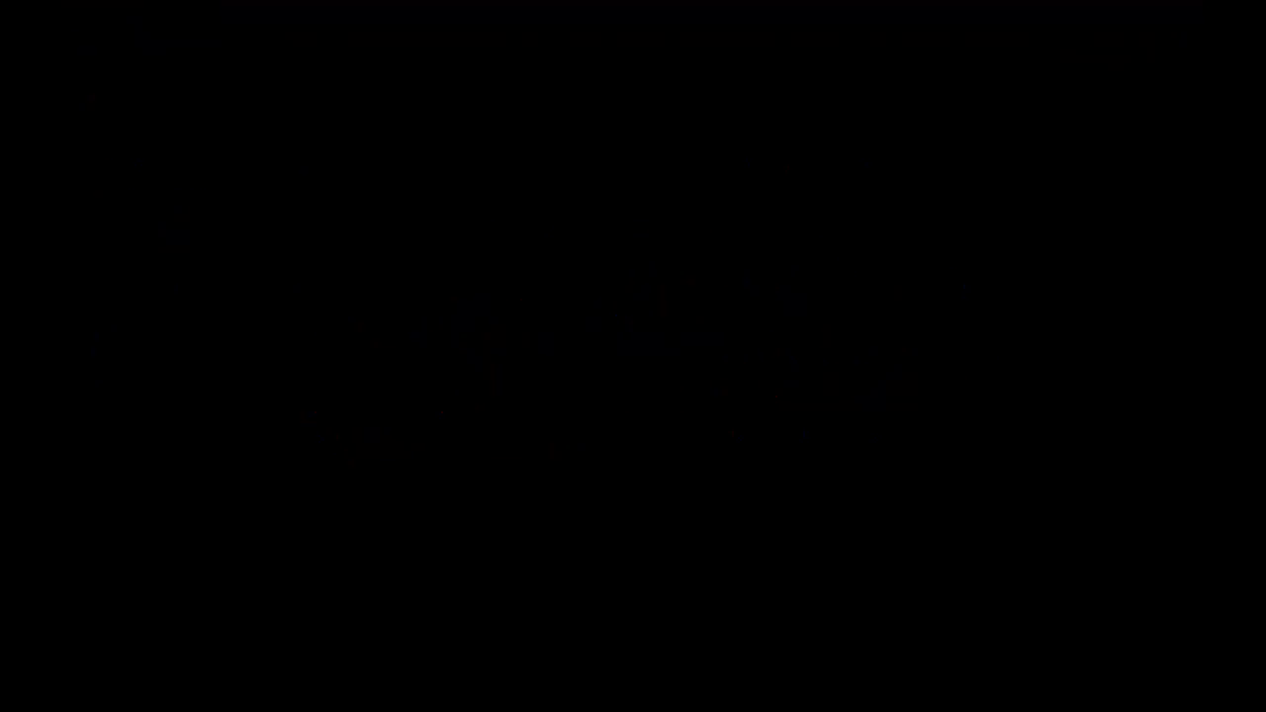